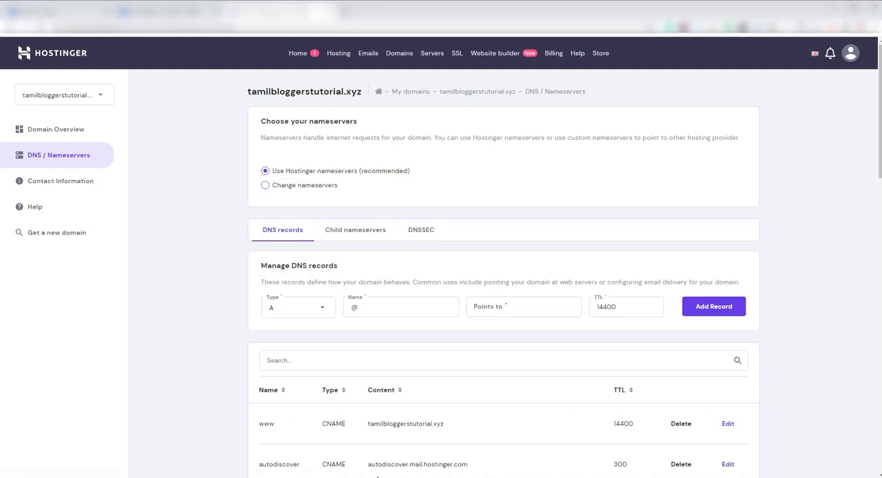
# Switch to Blogger and open the custom domain entry in the blog's publishing settings
pyautogui.moveTo(372, 477)
pyautogui.click(372, 447)
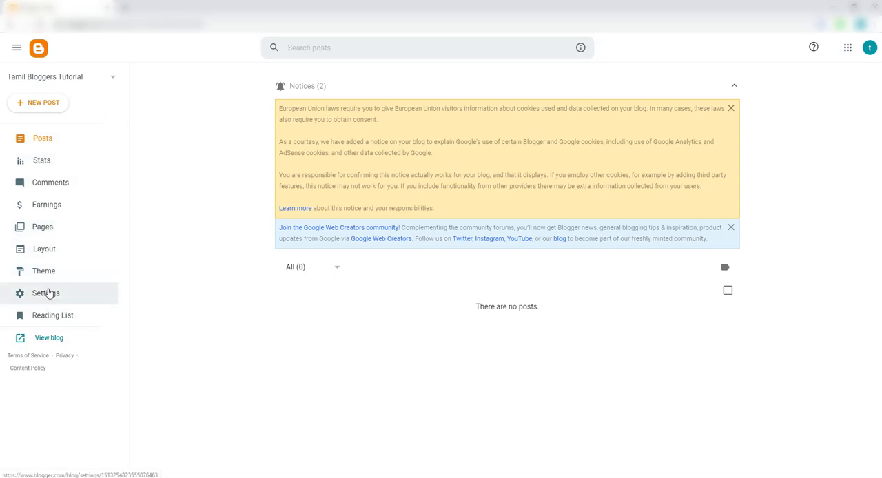
pyautogui.click(49, 293)
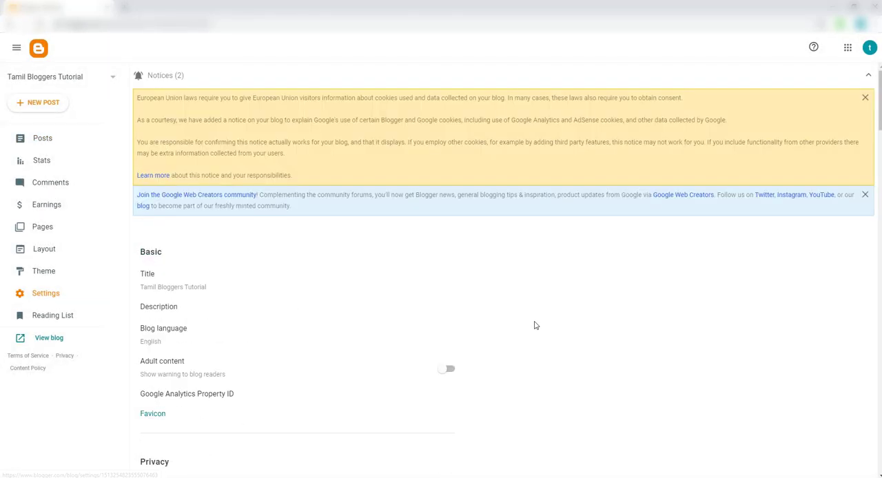
pyautogui.scroll(-4, 535, 325)
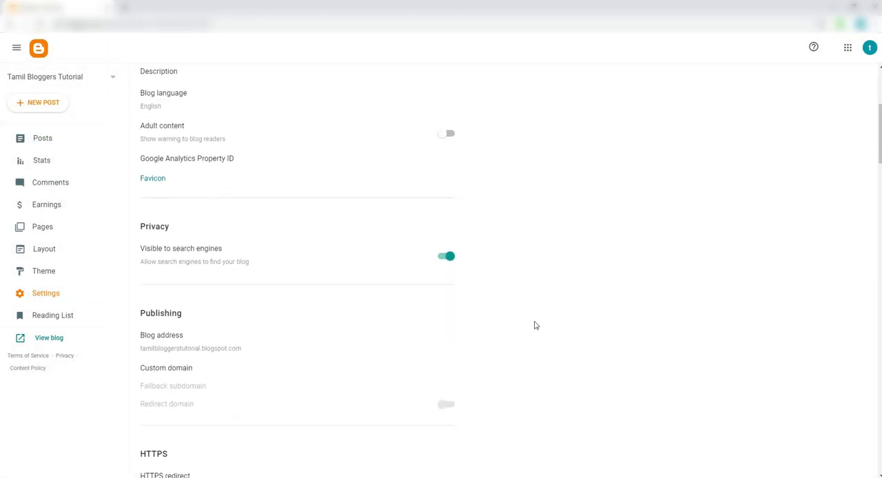
pyautogui.scroll(-1, 536, 325)
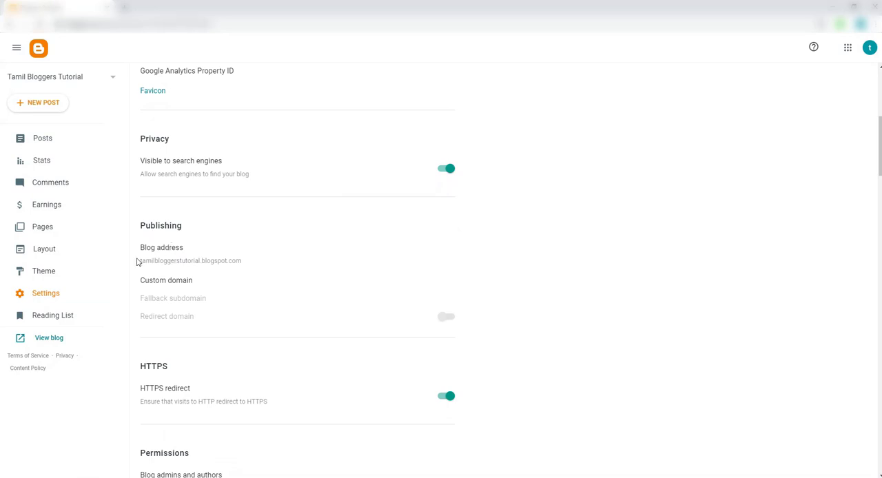
pyautogui.moveTo(138, 260); pyautogui.dragTo(244, 267)
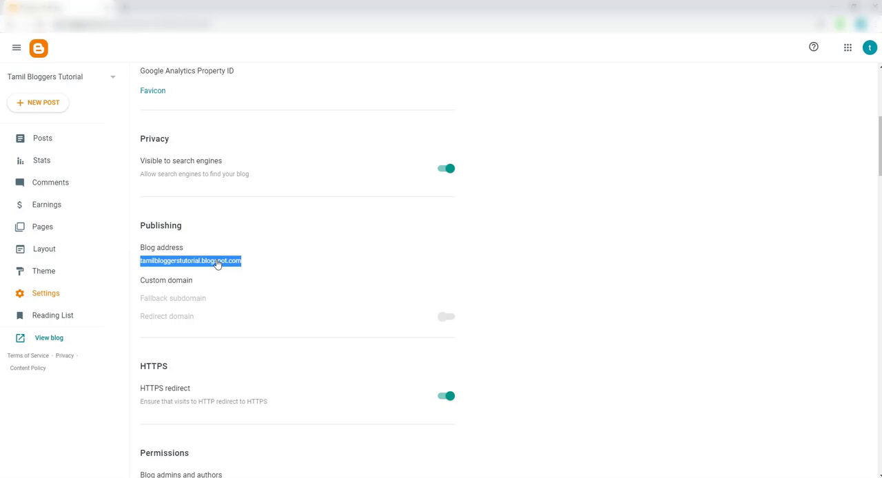
pyautogui.click(169, 284)
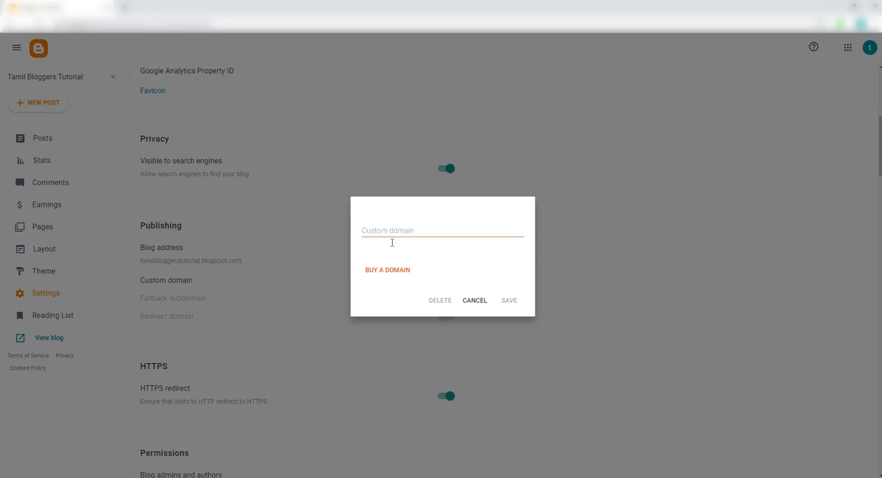
# Switch to Hostinger and copy the domain name tamilbloggerstutorial.xyz from the DNS / Nameservers page heading
pyautogui.click(349, 468)
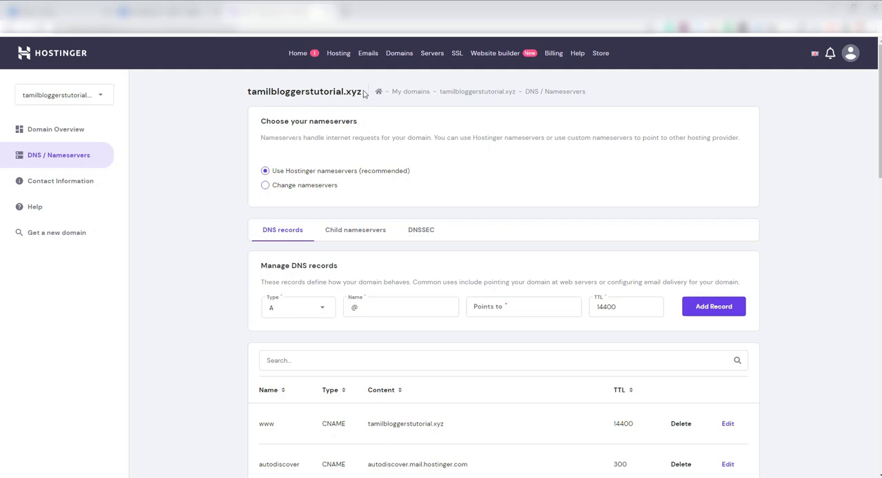
pyautogui.moveTo(361, 91); pyautogui.dragTo(248, 92)
pyautogui.rightClick(252, 90)
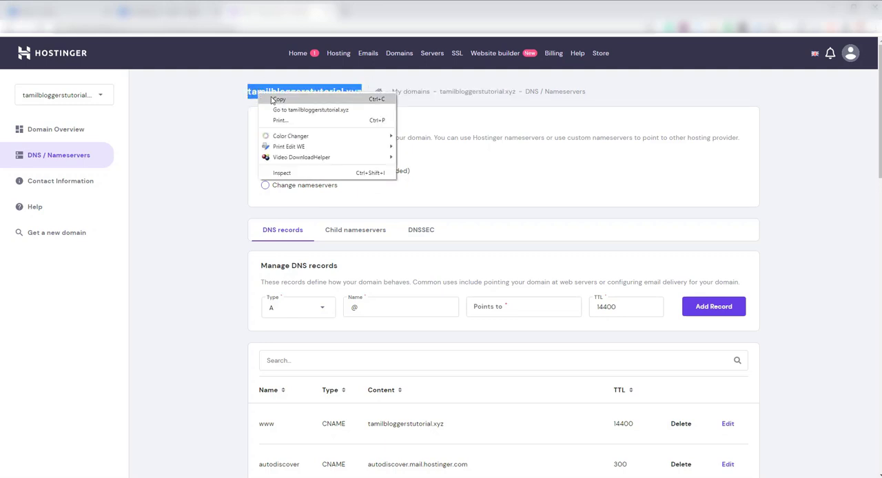
pyautogui.click(273, 98)
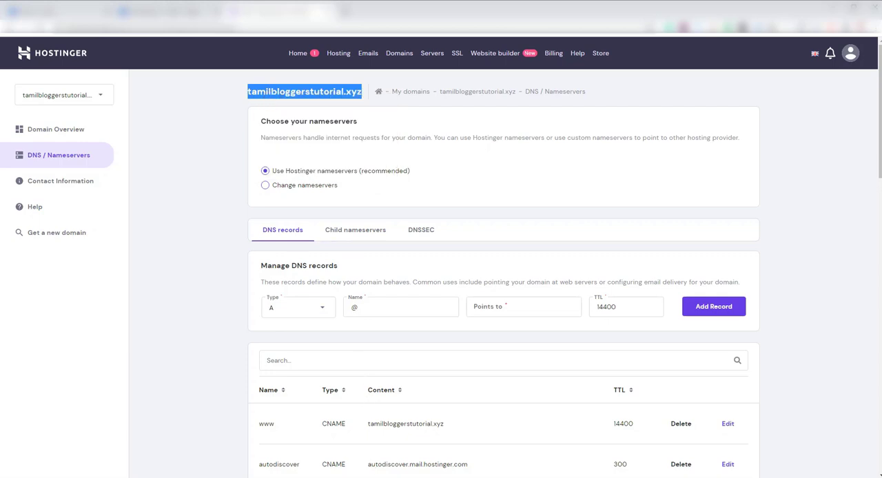
pyautogui.moveTo(376, 475)
pyautogui.click(377, 455)
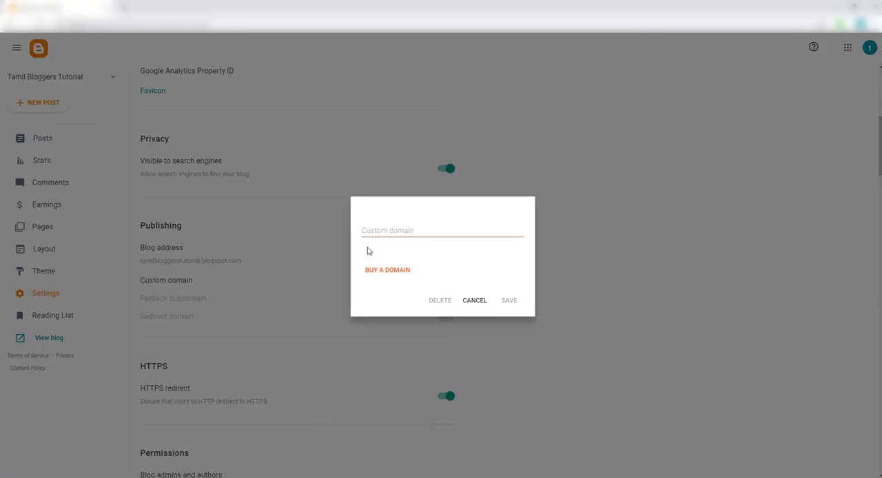
pyautogui.click(385, 229)
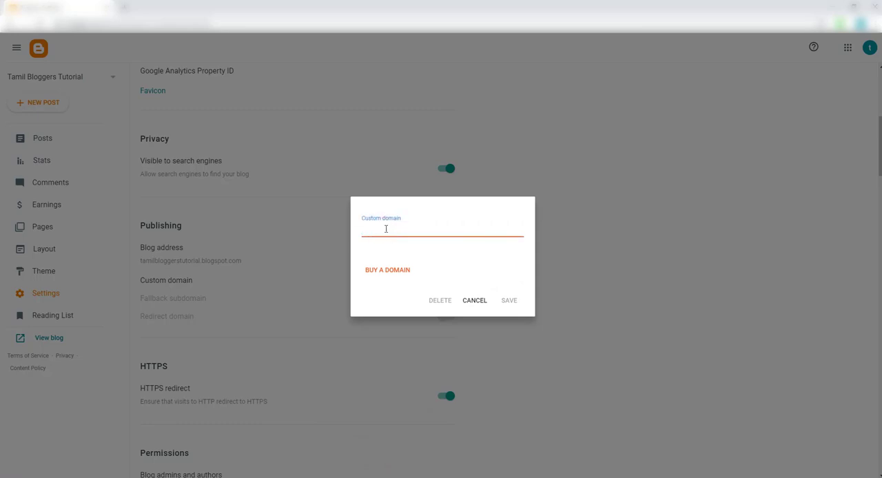
pyautogui.write('www.')
pyautogui.hotkey('ctrl', 'v')
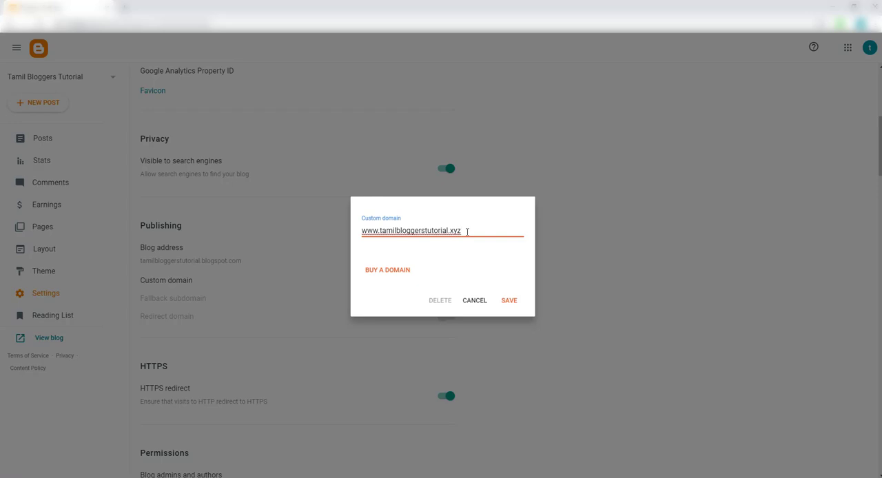
pyautogui.click(512, 300)
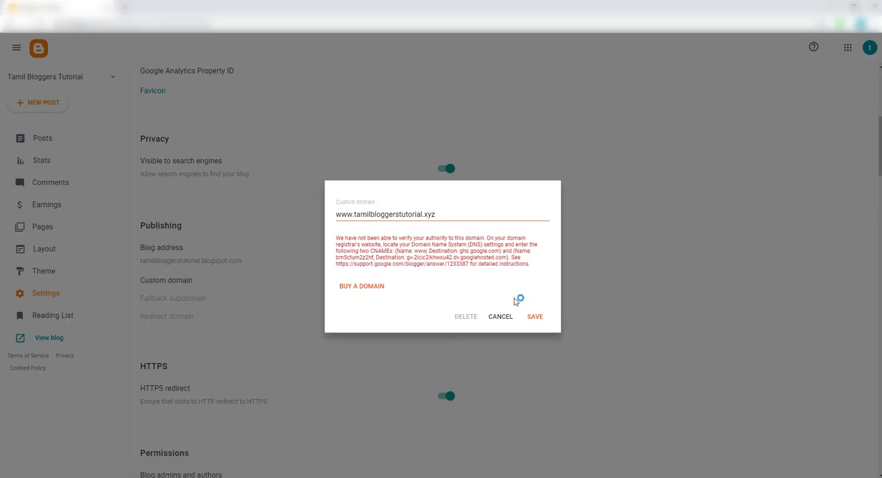
# Magnify the screen to 200% and read the names and destinations of the two required CNAME records in the custom domain message
pyautogui.press('super+plus')
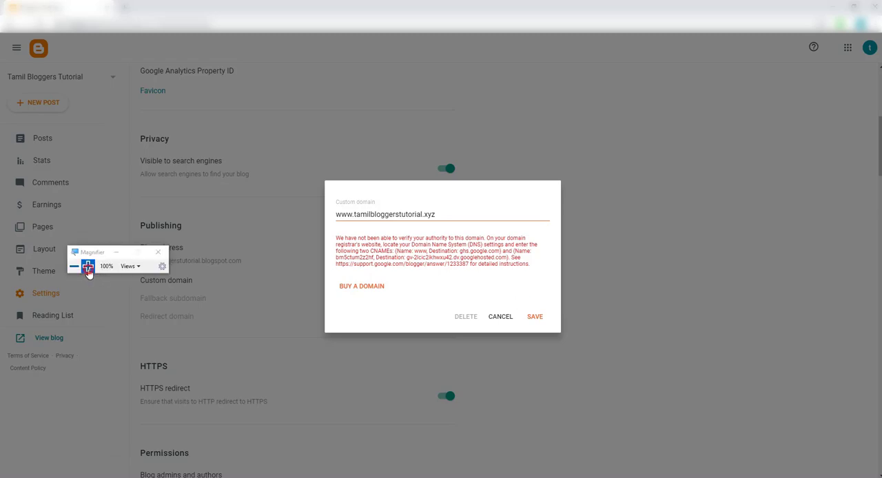
pyautogui.click(87, 265)
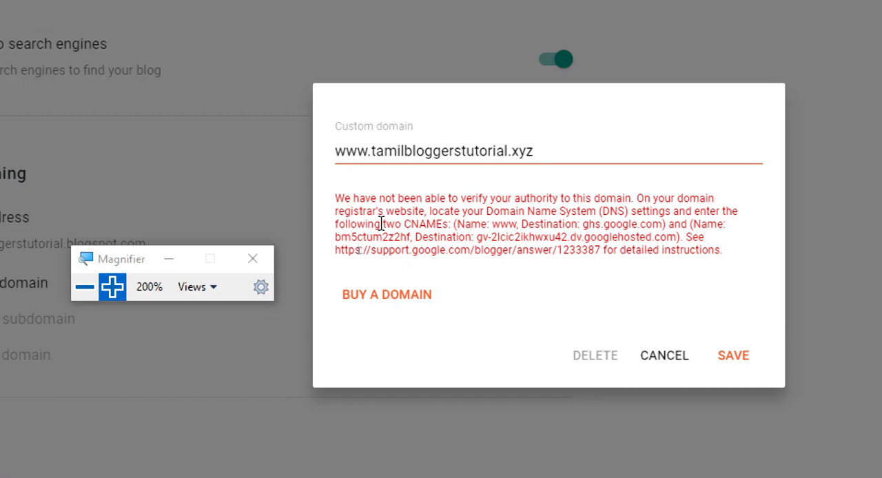
pyautogui.moveTo(381, 224); pyautogui.dragTo(454, 223)
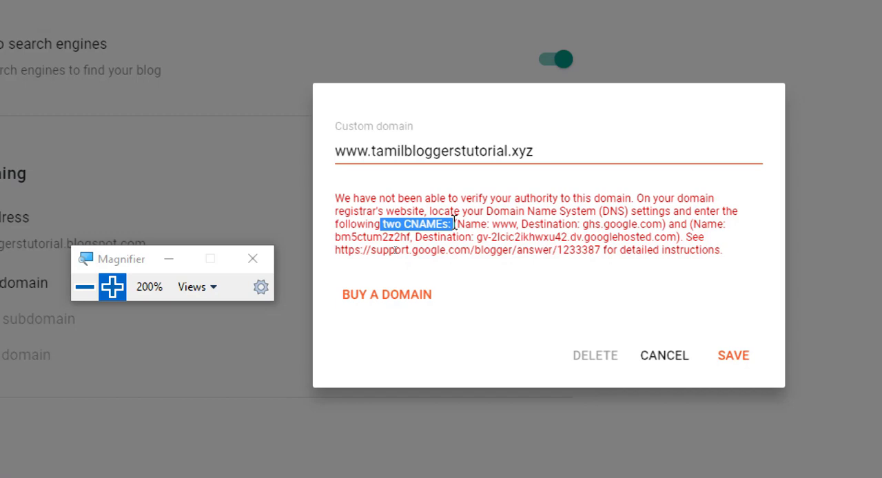
pyautogui.click(459, 224)
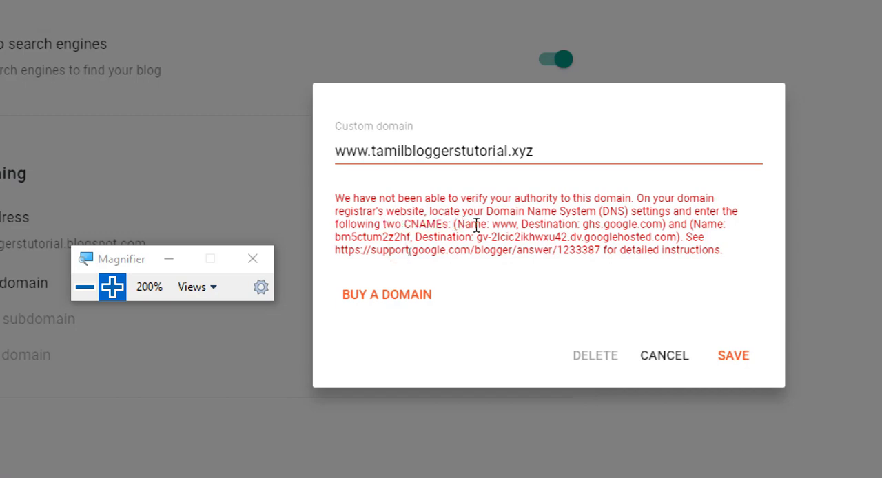
pyautogui.moveTo(475, 225); pyautogui.dragTo(516, 229)
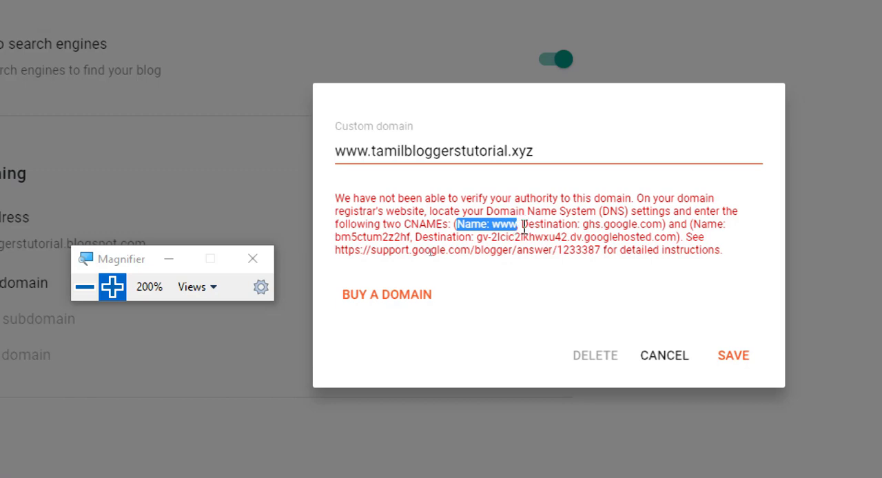
pyautogui.moveTo(521, 224); pyautogui.dragTo(663, 230)
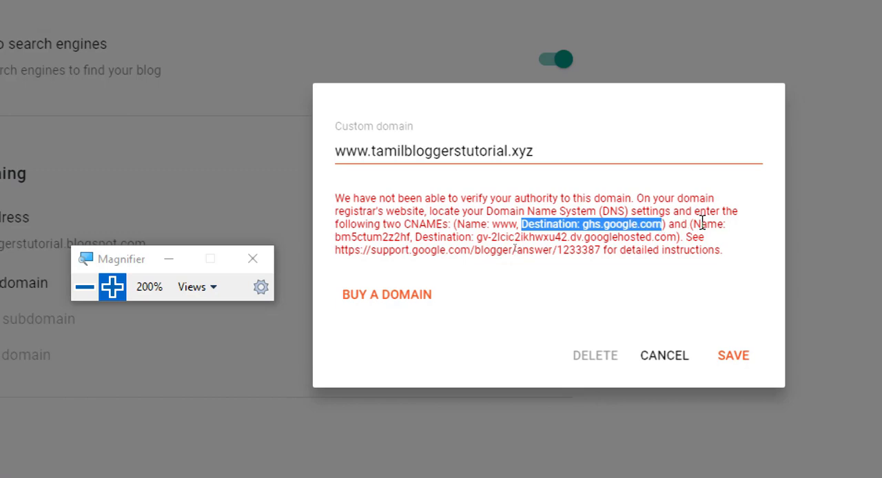
pyautogui.moveTo(695, 225); pyautogui.dragTo(679, 241)
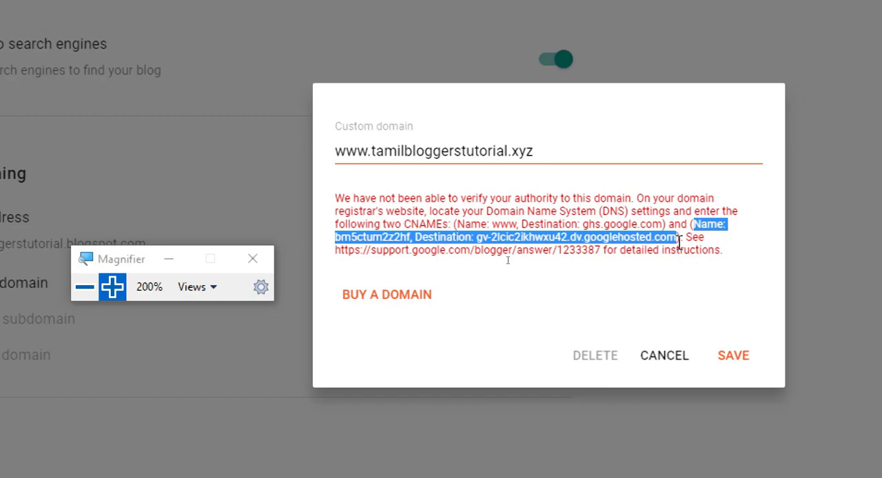
# Copy the first CNAME's name, www, from the message and return the magnification to 100%
pyautogui.click(493, 222)
pyautogui.moveTo(492, 223); pyautogui.dragTo(517, 223)
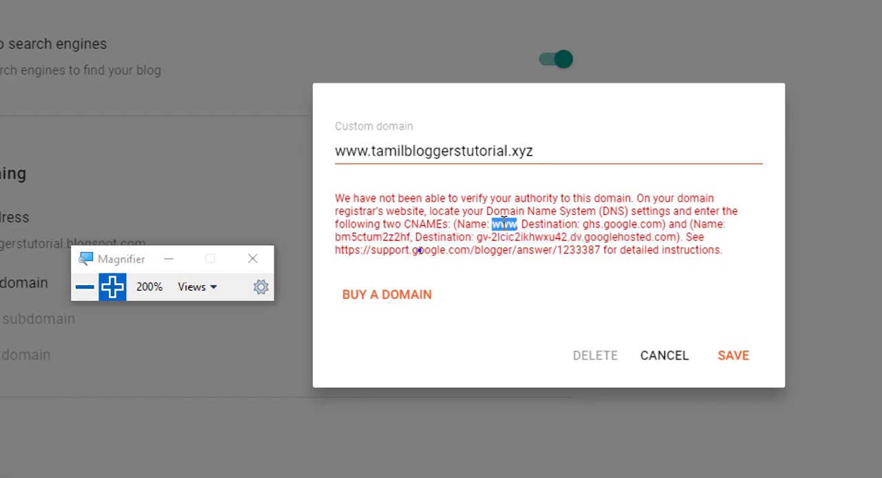
pyautogui.rightClick(504, 223)
pyautogui.click(528, 240)
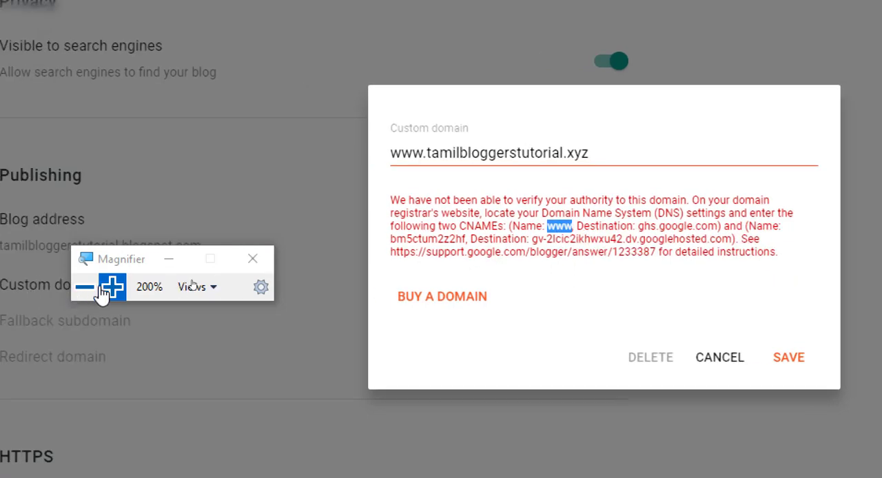
pyautogui.click(88, 288)
pyautogui.click(88, 288)
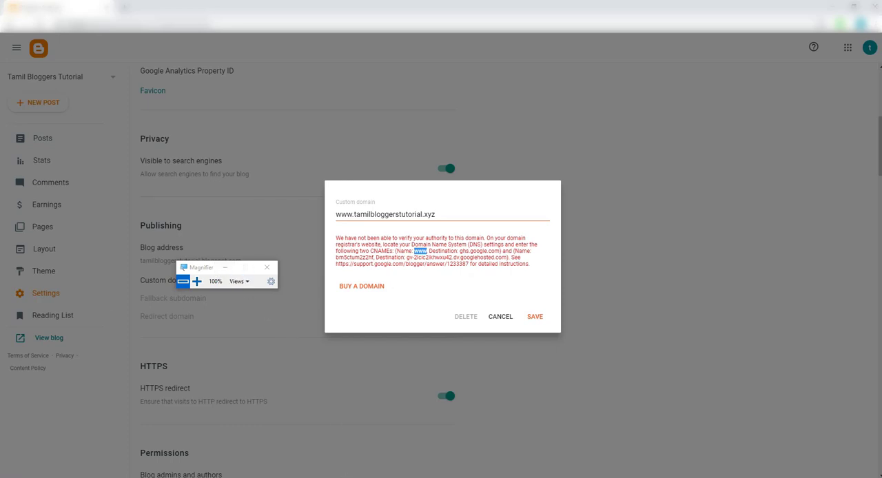
# Switch to Hostinger, move the Magnifier clear of the record form and look through the domain's existing DNS records
pyautogui.click(362, 468)
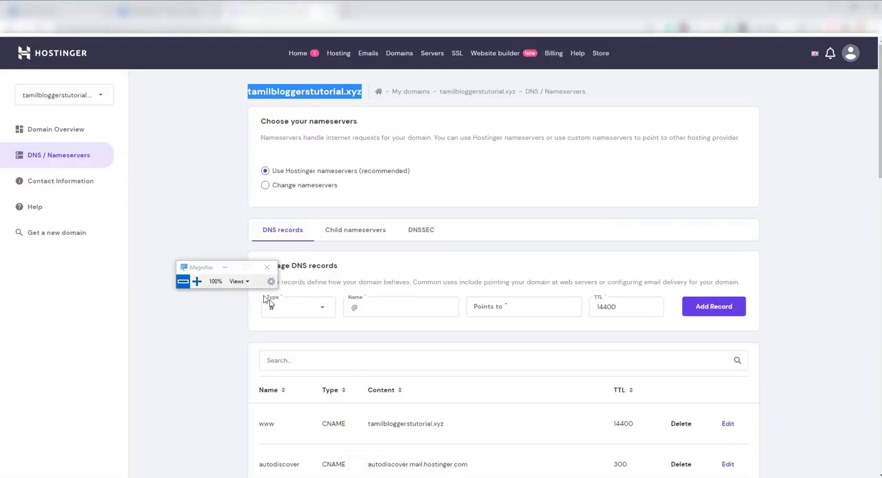
pyautogui.moveTo(206, 276); pyautogui.dragTo(89, 312)
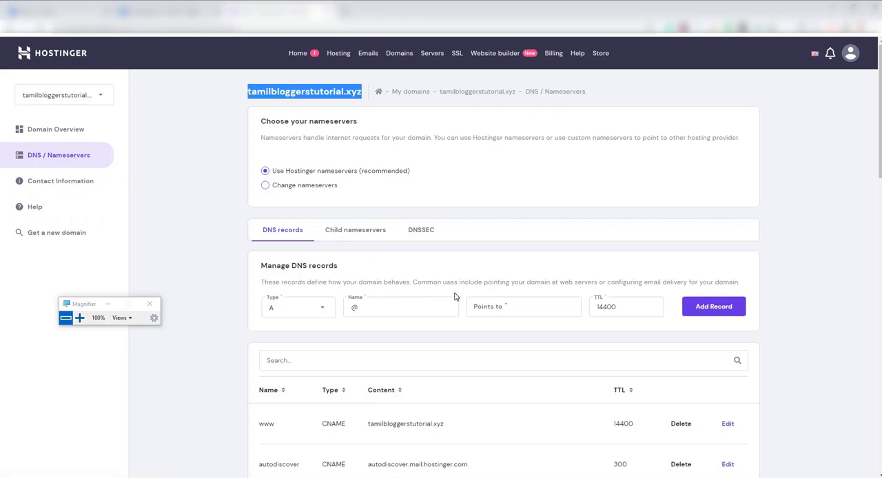
pyautogui.scroll(-1, 620, 338)
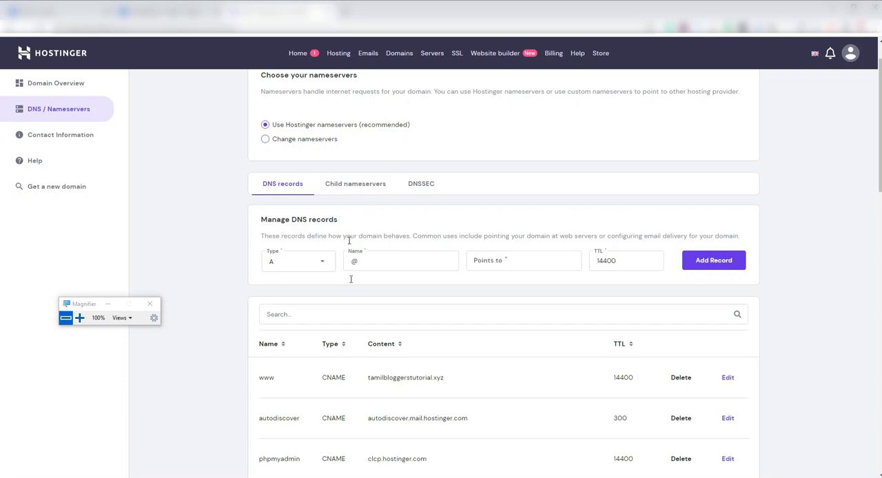
pyautogui.scroll(-4, 428, 322)
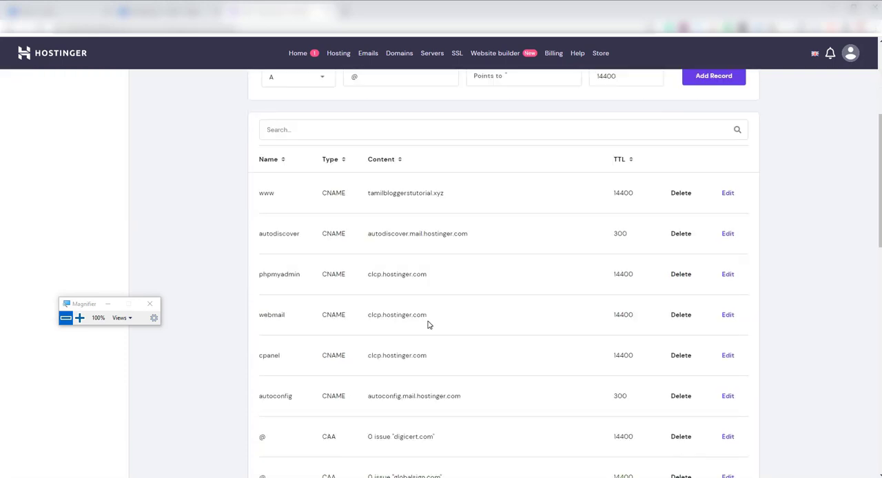
pyautogui.scroll(-3, 428, 324)
pyautogui.scroll(-7, 428, 324)
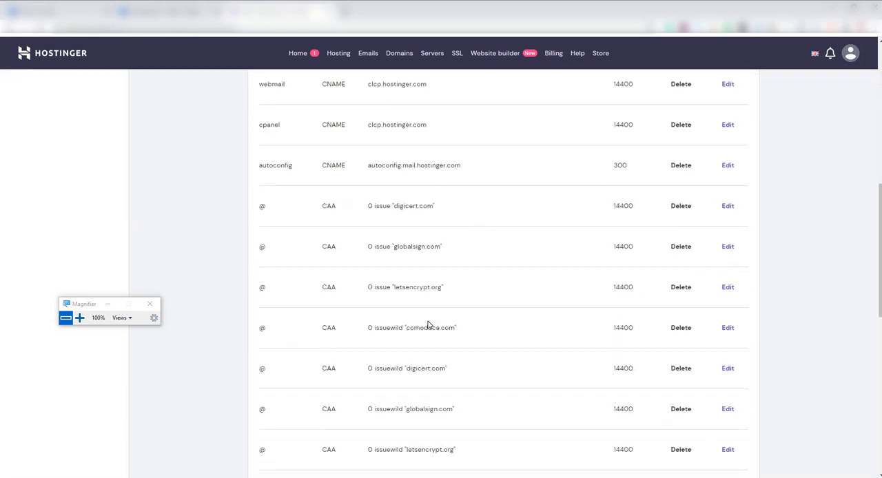
pyautogui.scroll(-1, 428, 325)
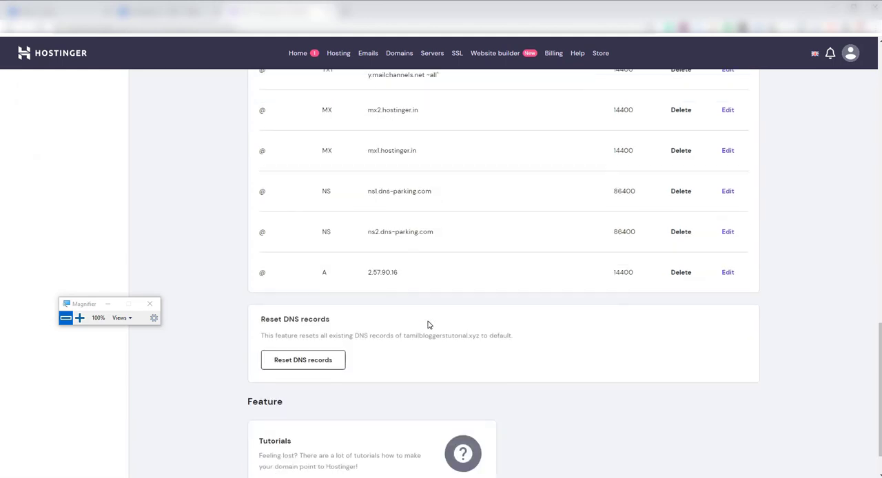
pyautogui.scroll(6, 428, 325)
pyautogui.scroll(7, 427, 324)
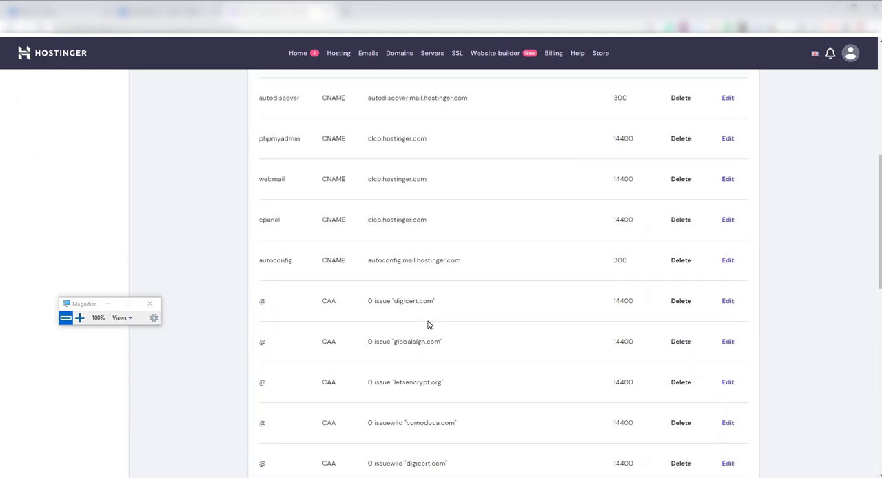
pyautogui.scroll(1, 427, 324)
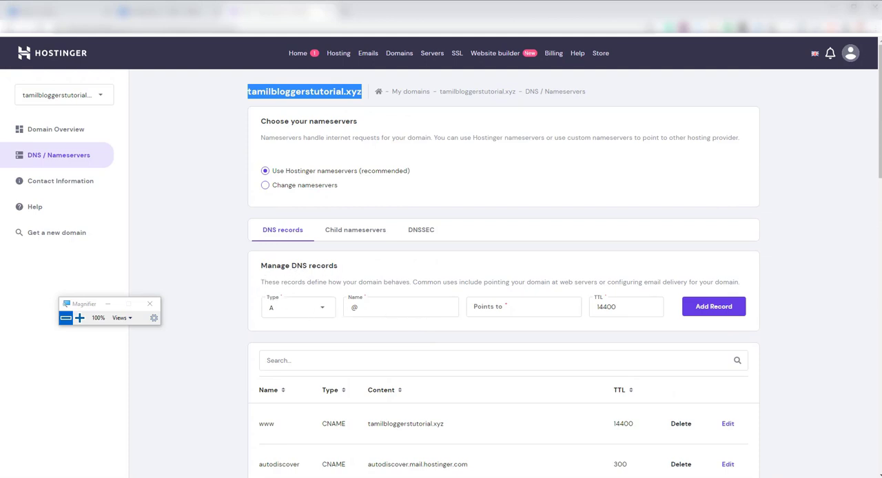
pyautogui.click(318, 313)
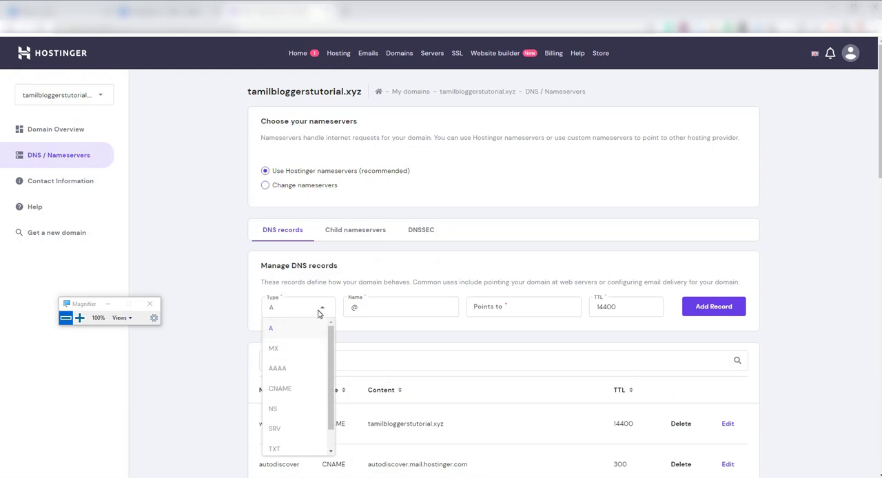
pyautogui.click(292, 392)
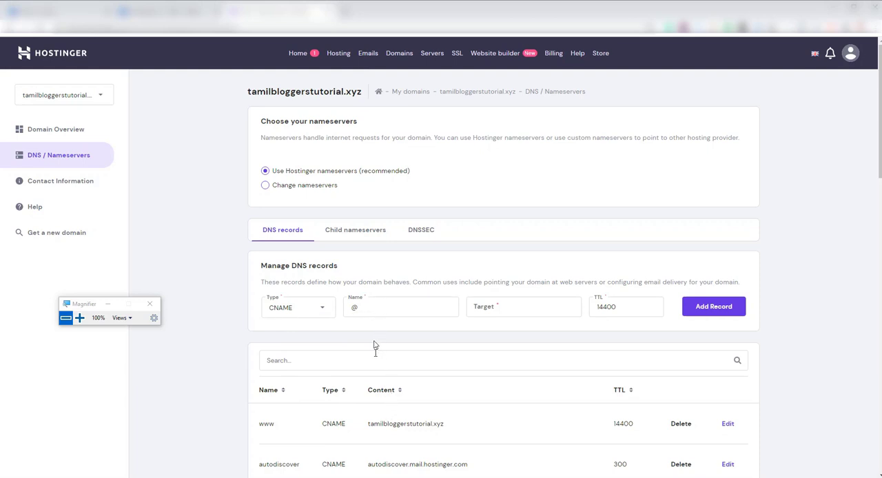
pyautogui.doubleClick(370, 308)
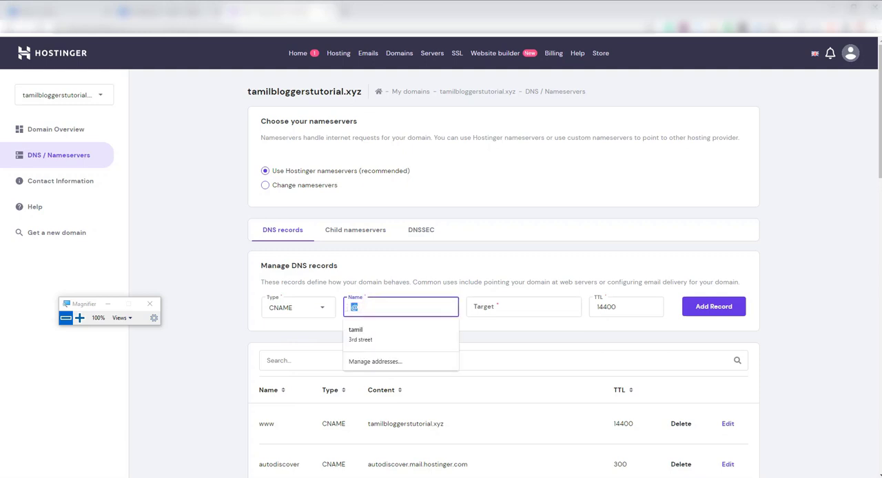
pyautogui.press('BackSpace')
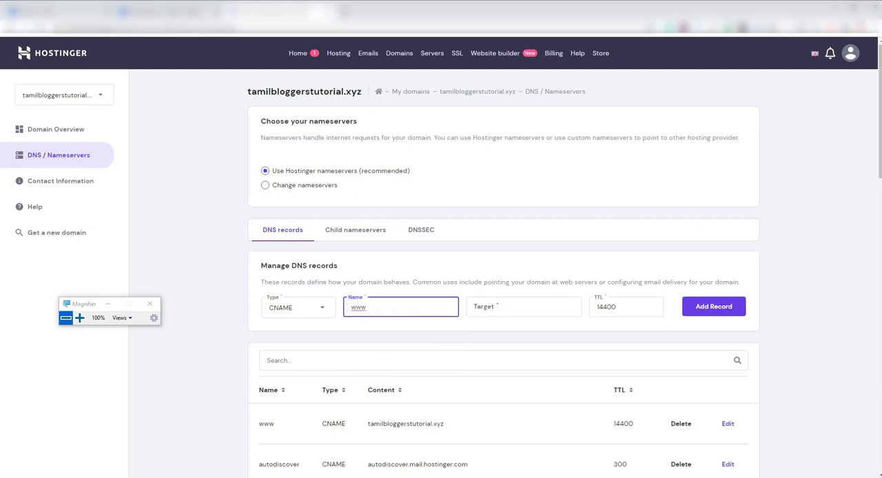
# Switch to Blogger and copy the first CNAME's destination, ghs.google.com, from the message at 200% magnification, returning the magnification to 100%
pyautogui.moveTo(377, 474)
pyautogui.click(372, 455)
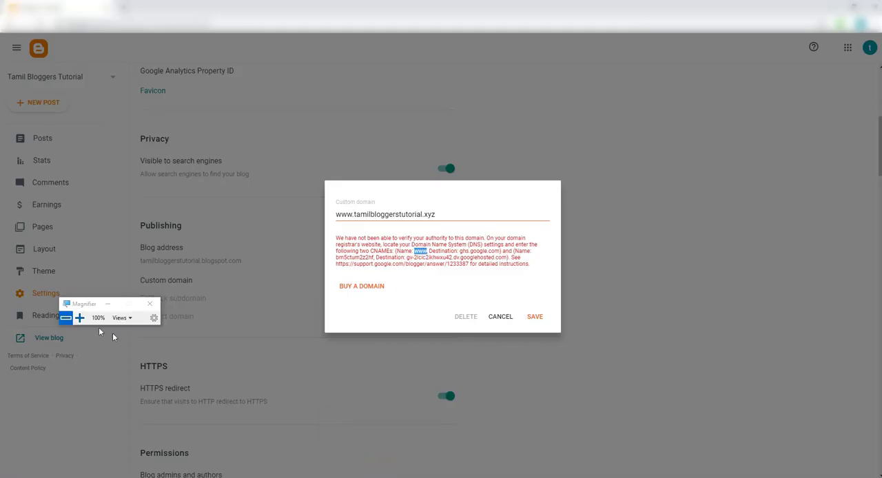
pyautogui.click(80, 321)
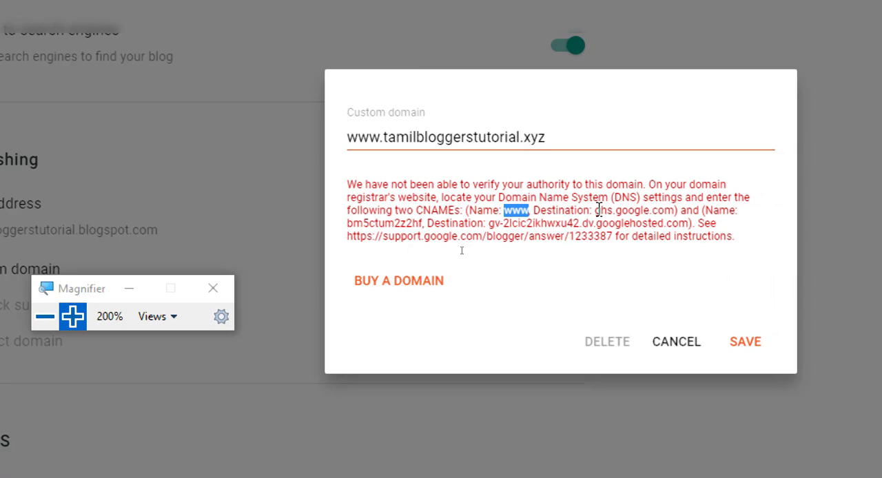
pyautogui.moveTo(594, 210)
pyautogui.mouseDown()
pyautogui.moveTo(675, 221)
pyautogui.moveTo(676, 212)
pyautogui.mouseUp()
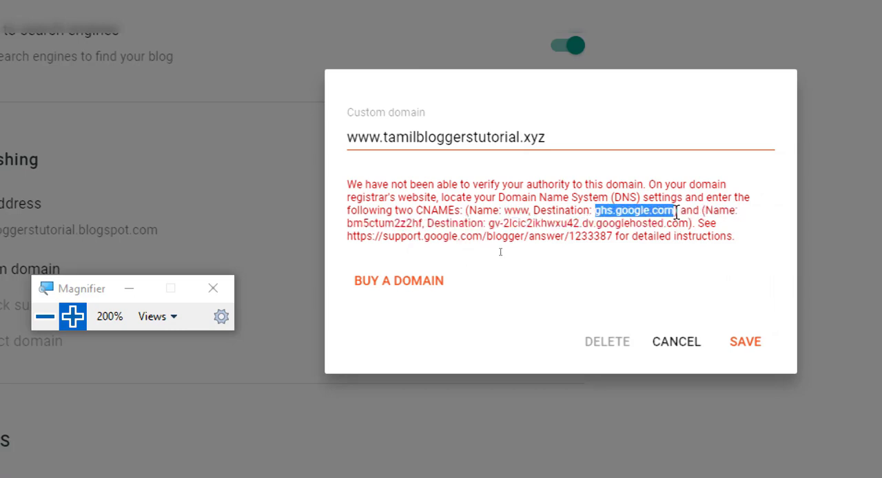
pyautogui.rightClick(617, 214)
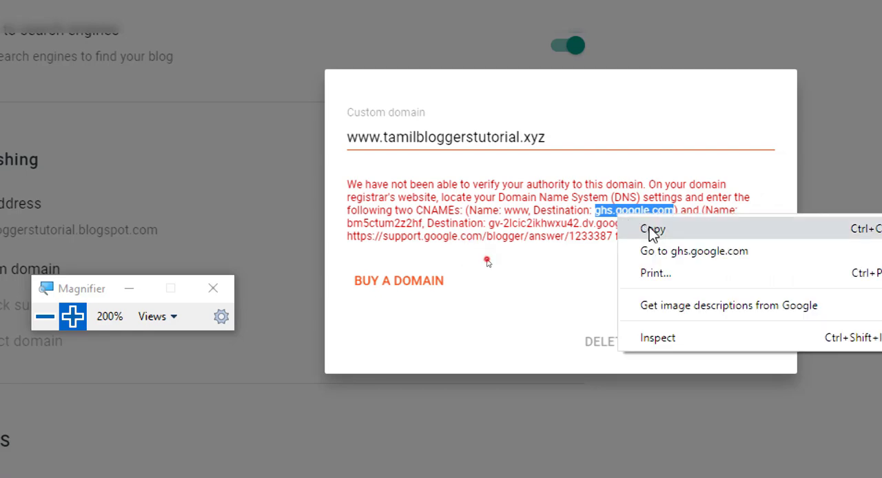
pyautogui.click(652, 230)
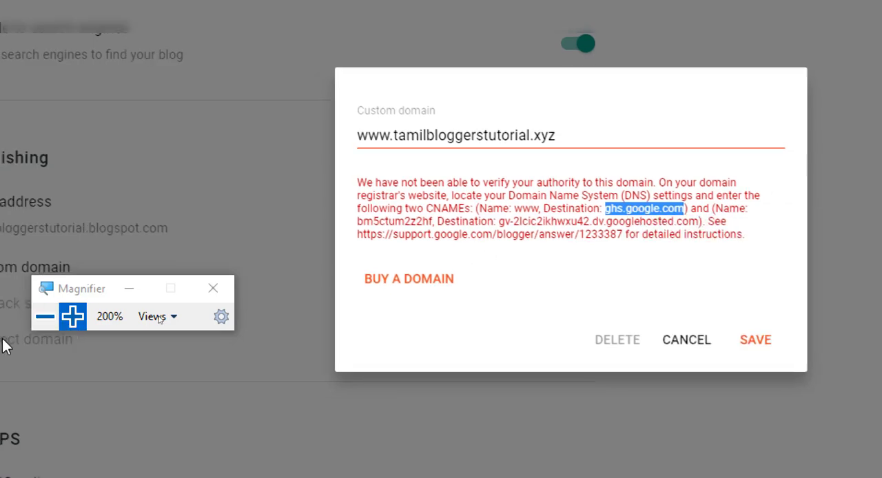
pyautogui.click(44, 319)
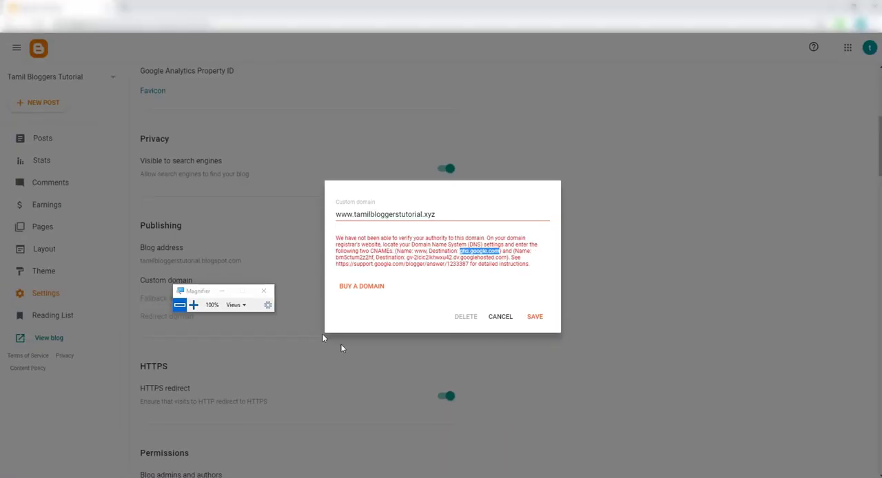
# Switch to Hostinger, set the www CNAME record's target to ghs.google.com with the Magnifier moved clear, and try to add the record
pyautogui.click(354, 458)
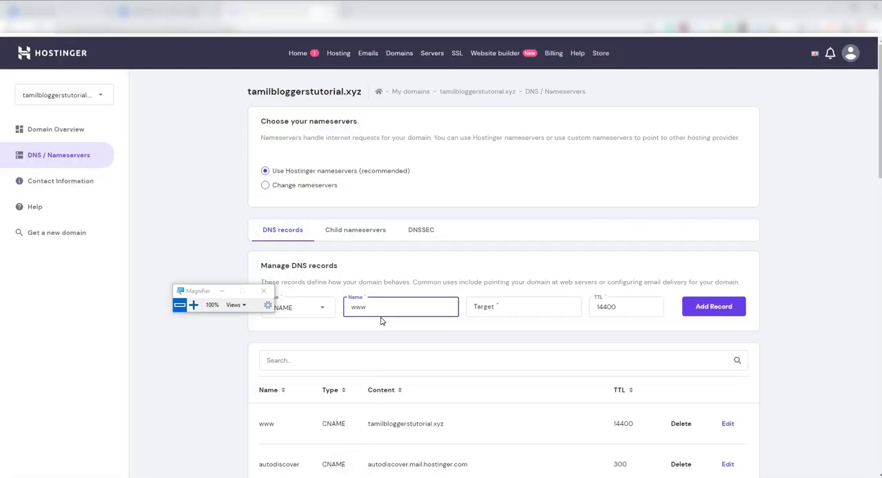
pyautogui.moveTo(205, 292); pyautogui.dragTo(190, 295)
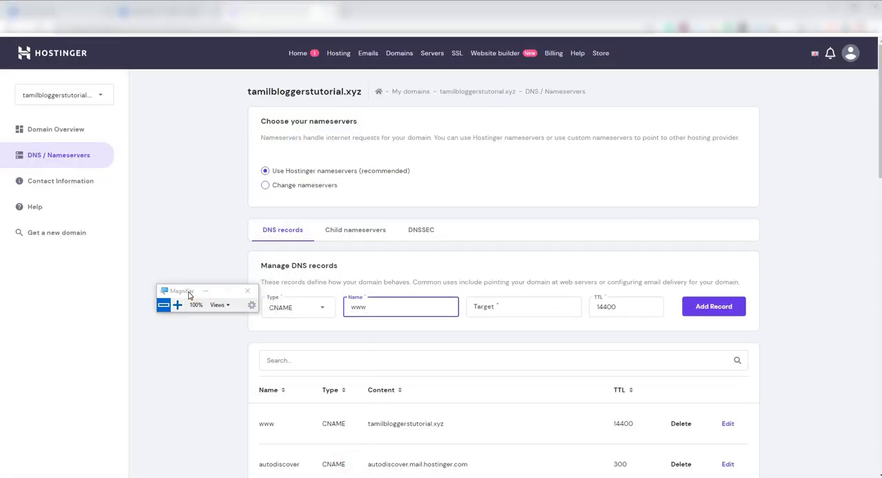
pyautogui.click(496, 306)
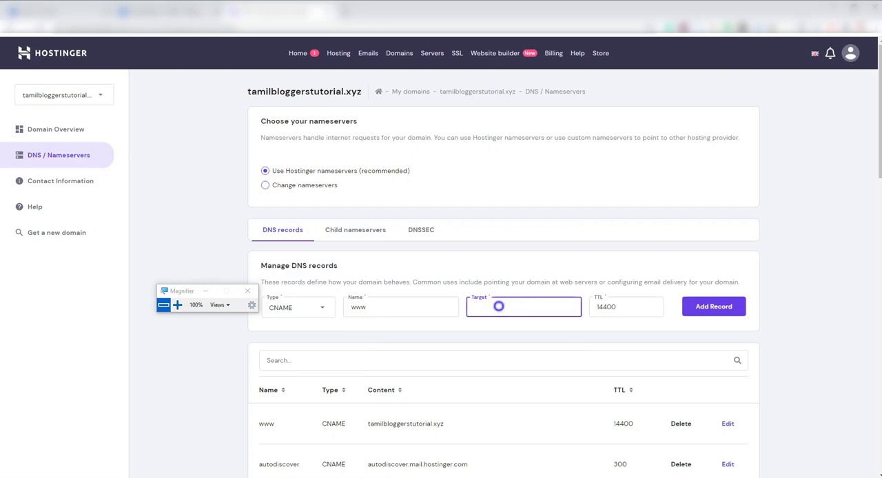
pyautogui.rightClick(498, 306)
pyautogui.click(517, 204)
pyautogui.moveTo(184, 293); pyautogui.dragTo(156, 277)
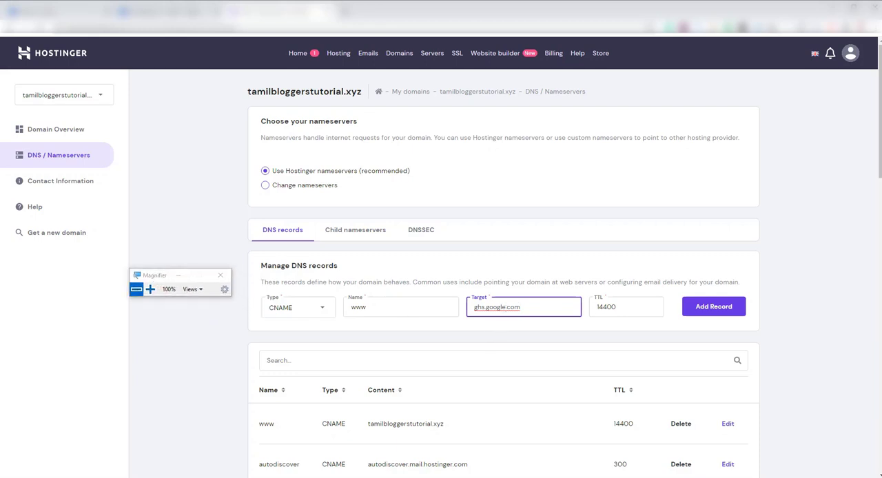
pyautogui.click(709, 307)
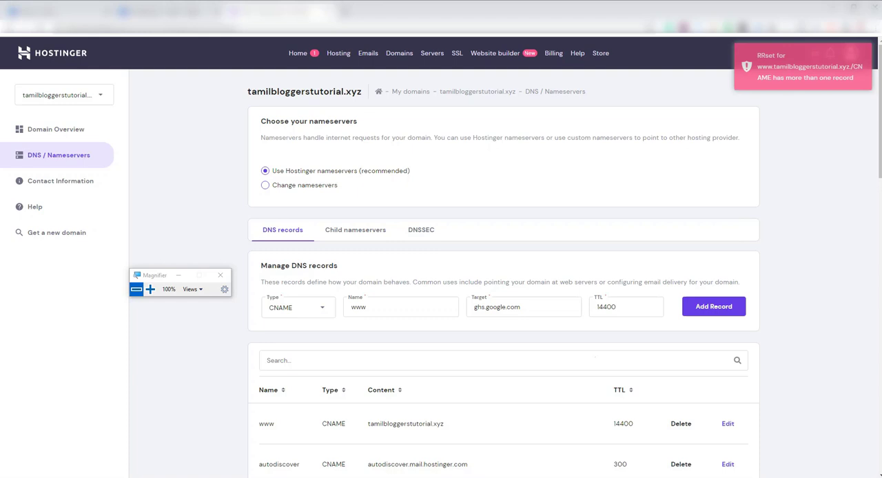
# Delete the existing www CNAME record pointing to tamilbloggerstutorial.xyz and add the www record targeting ghs.google.com
pyautogui.scroll(-2, 595, 356)
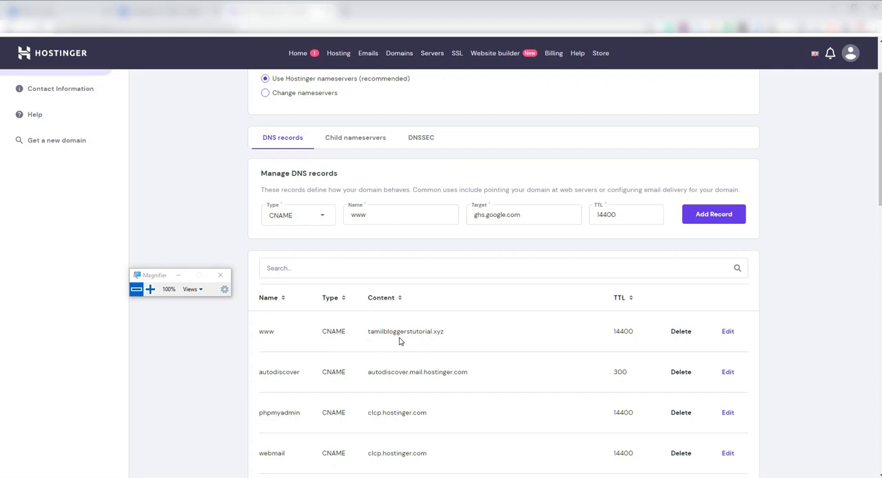
pyautogui.click(681, 333)
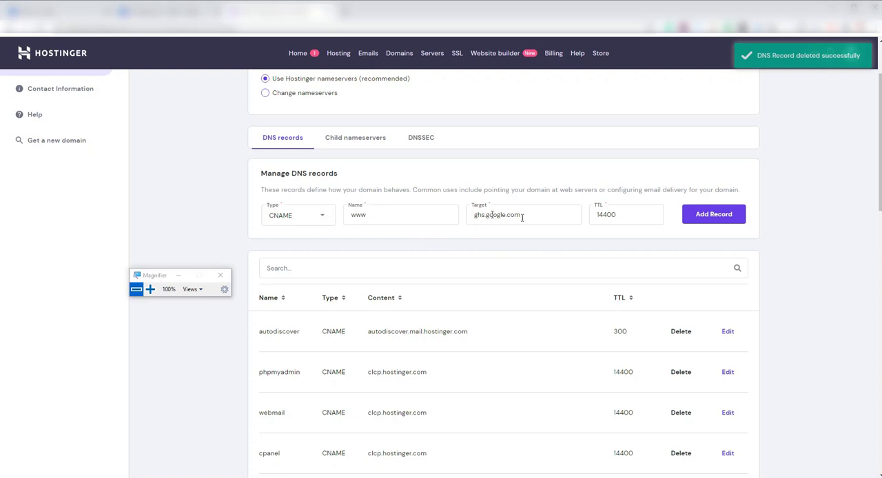
pyautogui.click(717, 216)
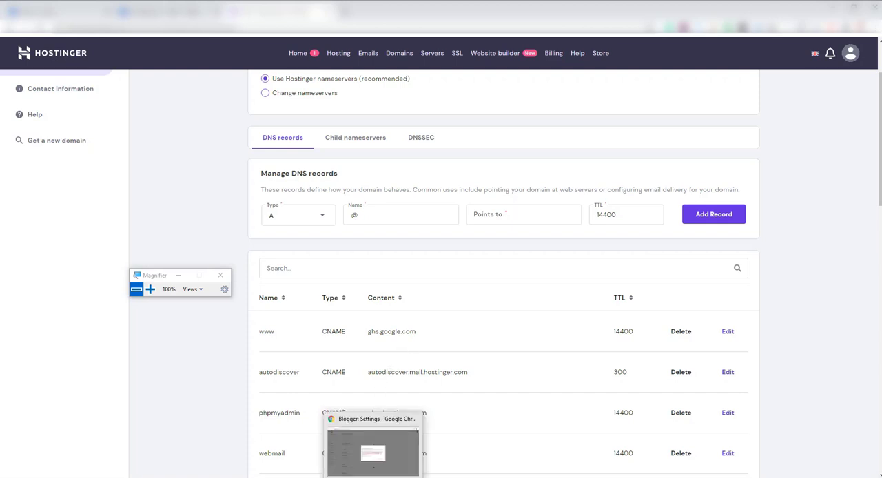
# Switch to Blogger and copy the second CNAME's name from the message at 200% magnification, returning the magnification to 100%
pyautogui.click(374, 461)
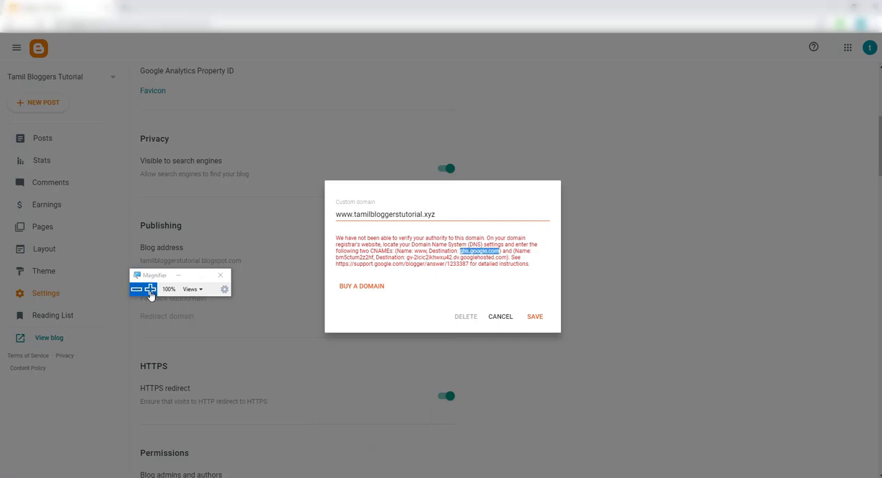
pyautogui.click(149, 288)
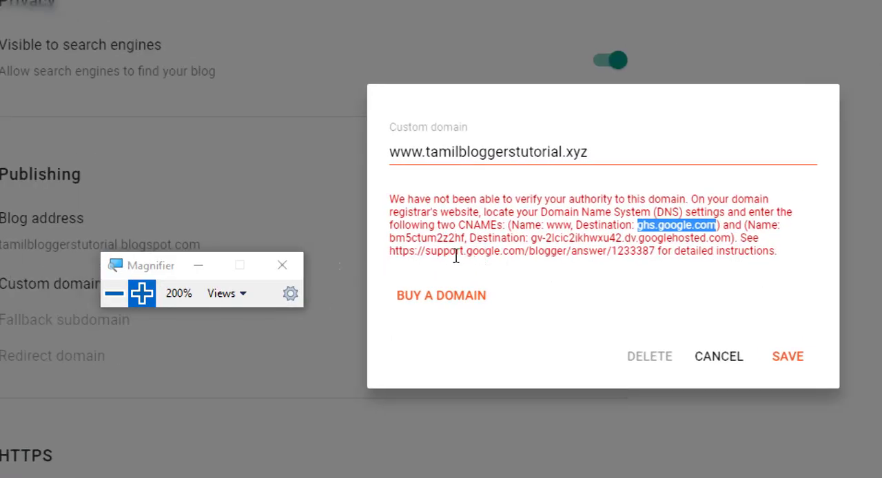
pyautogui.moveTo(390, 238); pyautogui.dragTo(467, 239)
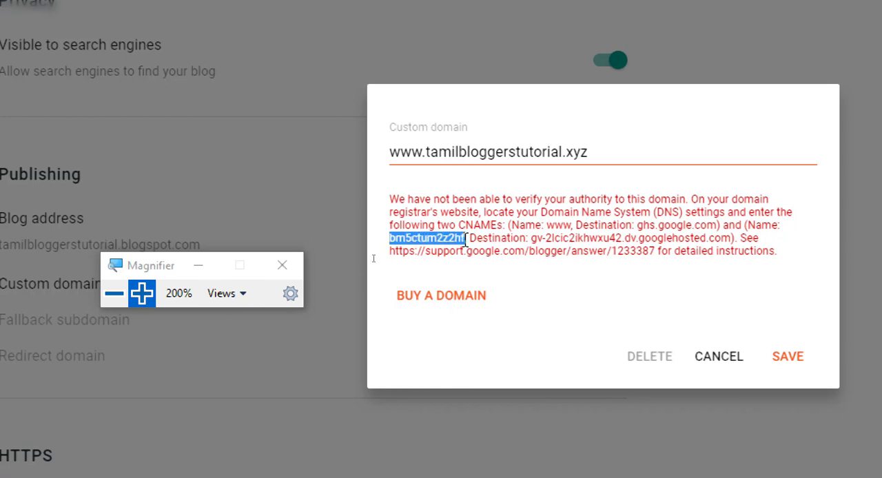
pyautogui.rightClick(449, 242)
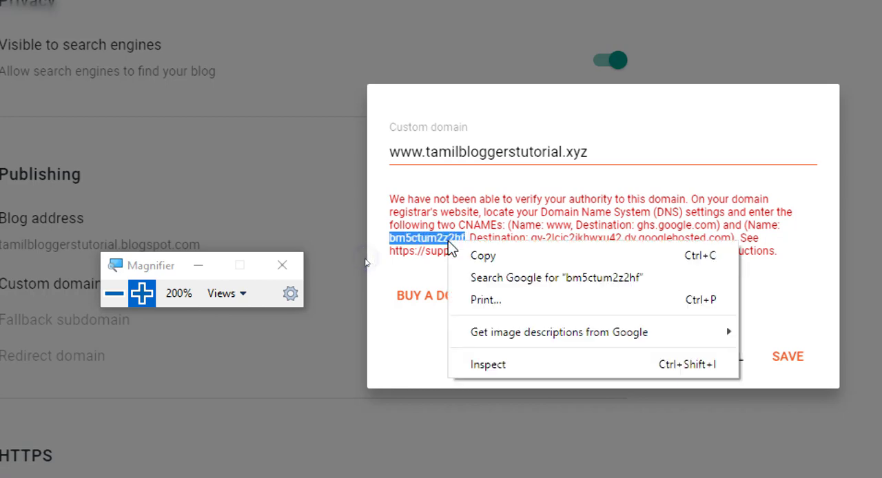
pyautogui.click(491, 259)
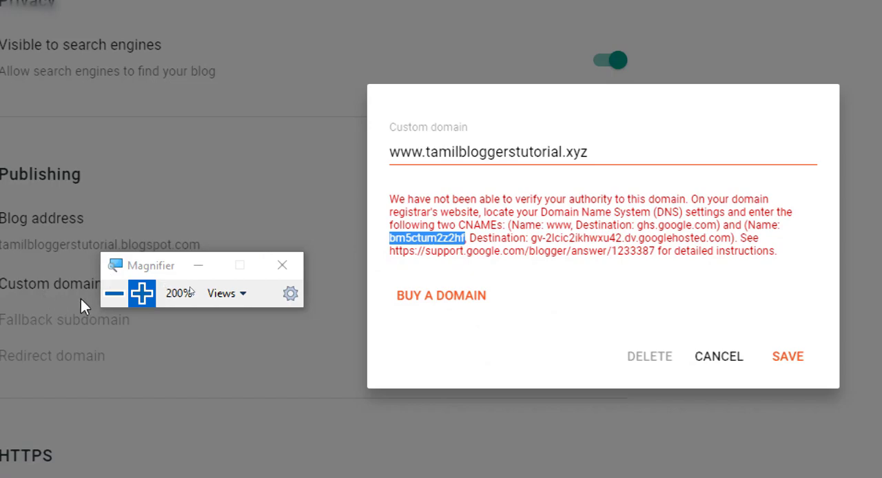
pyautogui.click(113, 293)
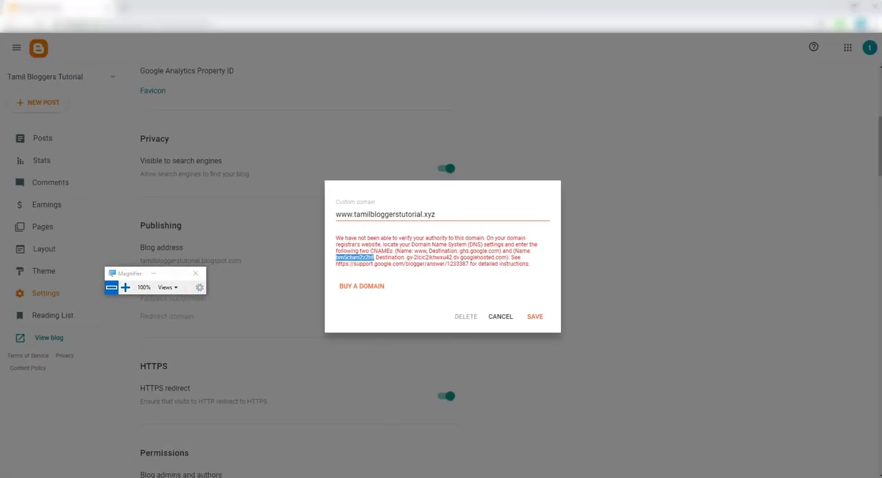
# Switch to Hostinger, set the new DNS record's type to CNAME and replace its name with the copied verification name
pyautogui.moveTo(370, 472)
pyautogui.click(359, 454)
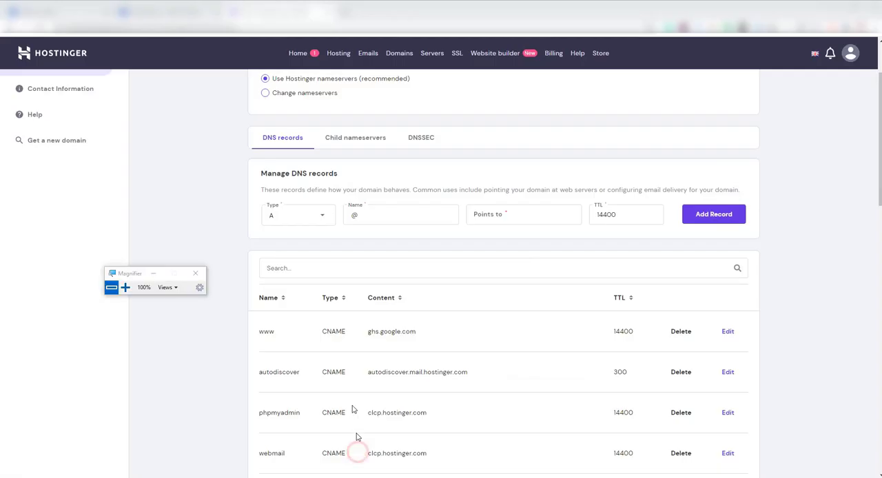
pyautogui.click(322, 217)
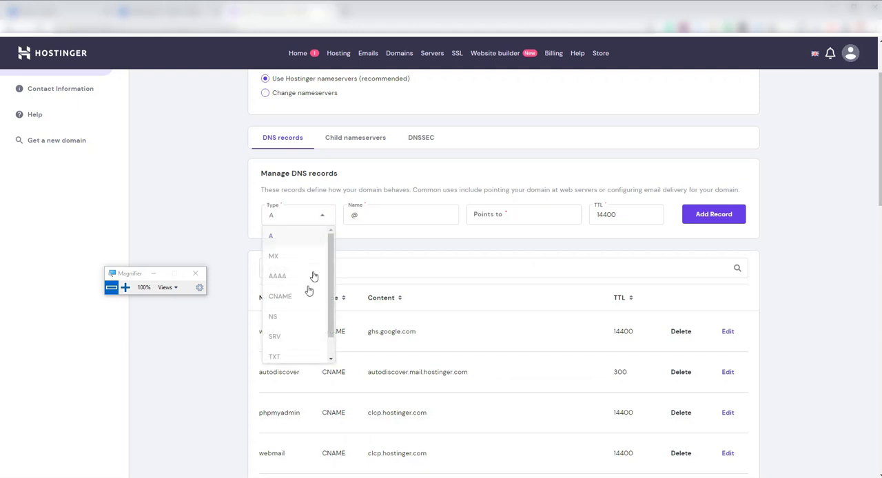
pyautogui.click(292, 304)
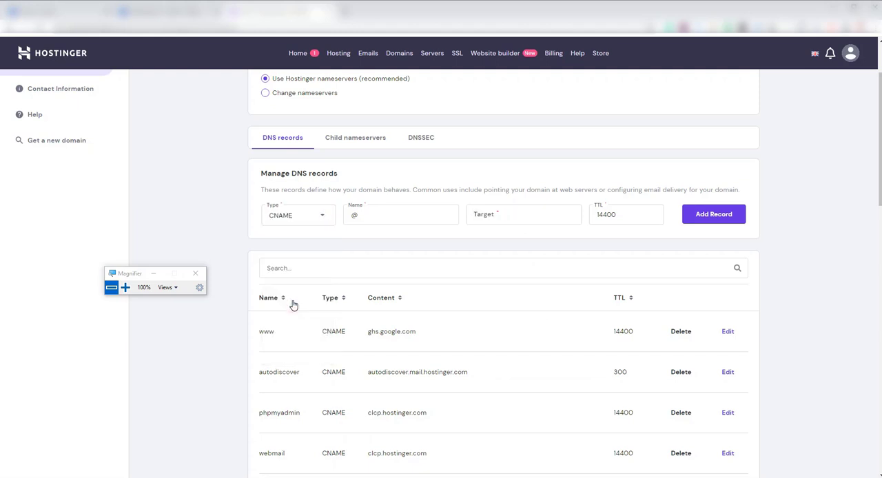
pyautogui.click(372, 216)
pyautogui.rightClick(376, 217)
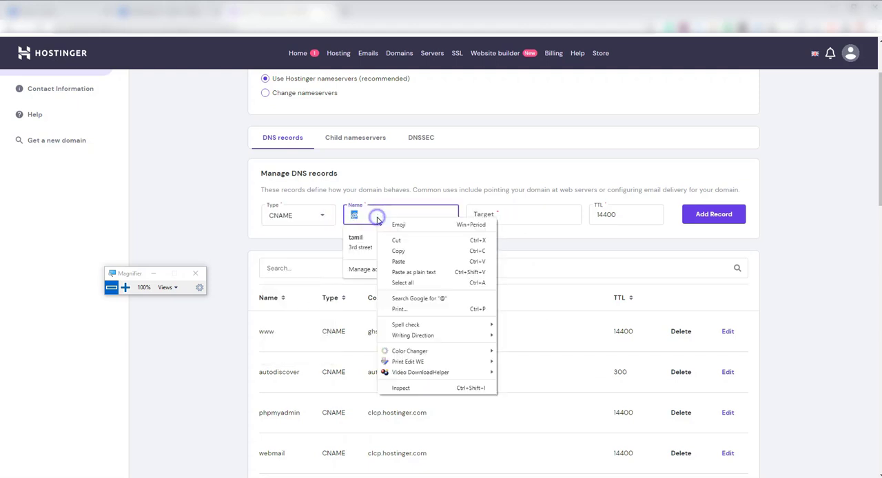
pyautogui.click(396, 261)
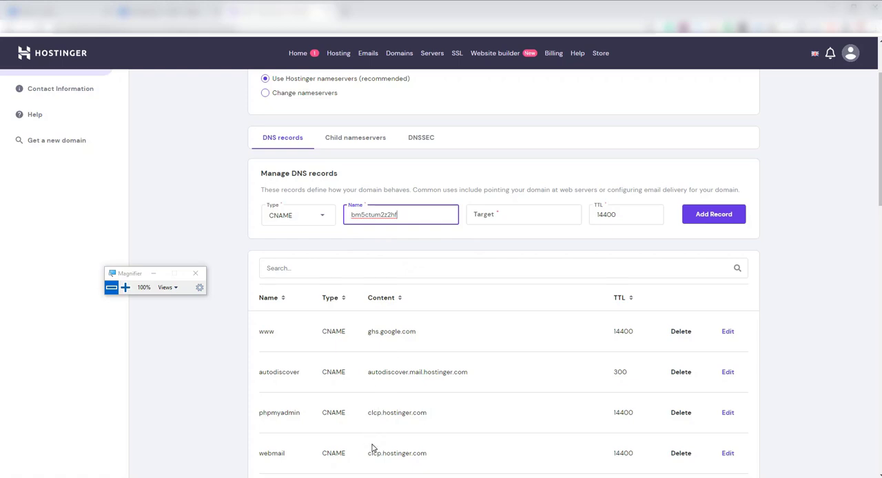
# Switch to Blogger and copy the second CNAME's googlehosted.com destination from the message at 200% magnification, returning the magnification to 100%
pyautogui.moveTo(372, 477)
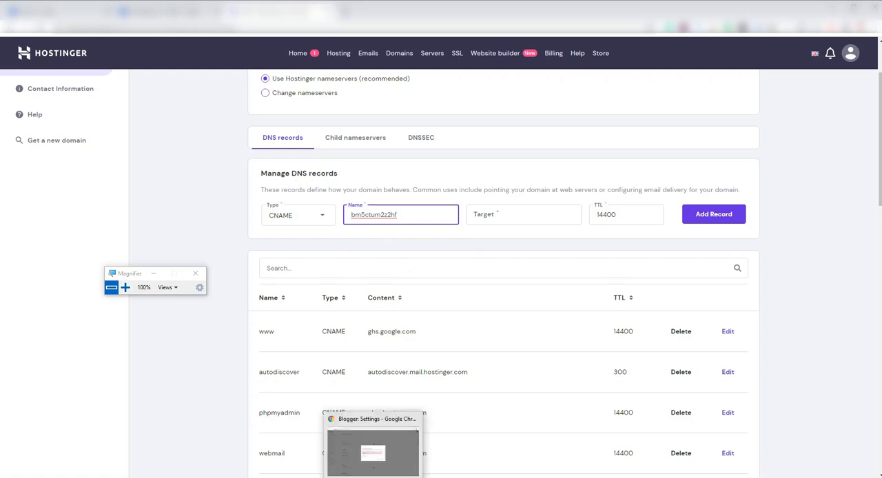
pyautogui.click(373, 452)
pyautogui.click(126, 287)
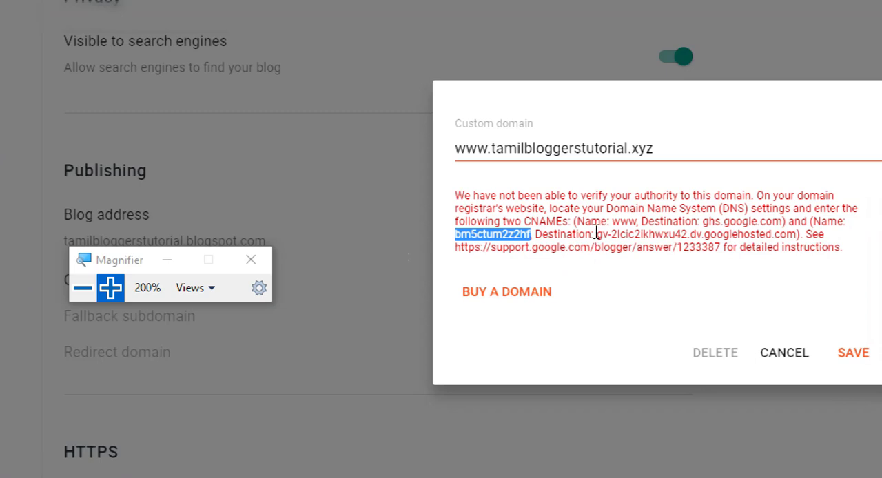
pyautogui.moveTo(597, 235); pyautogui.dragTo(796, 238)
pyautogui.rightClick(748, 238)
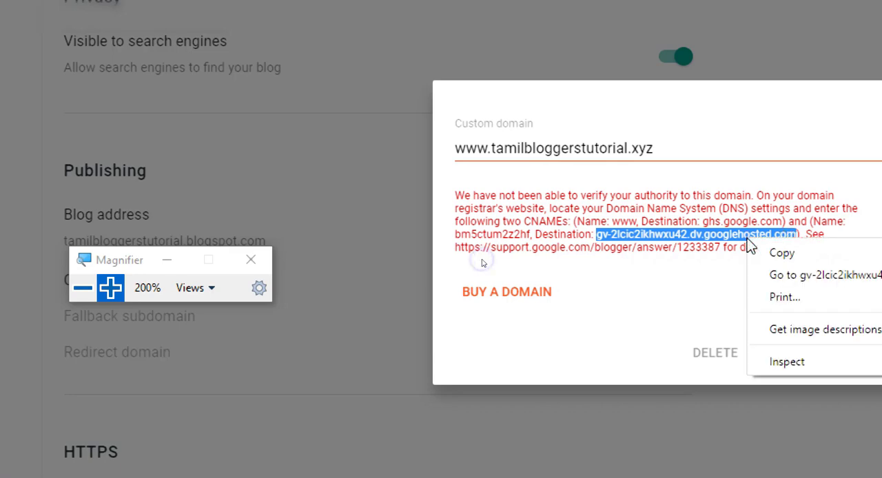
pyautogui.click(782, 254)
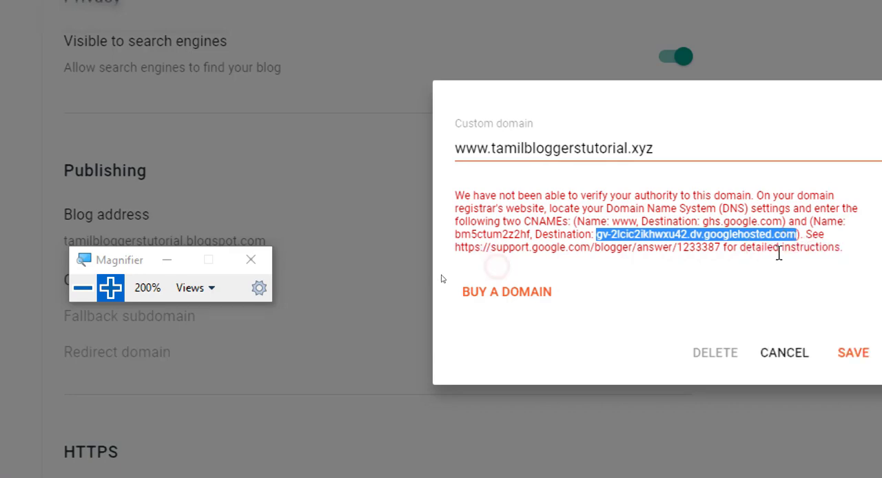
pyautogui.click(83, 288)
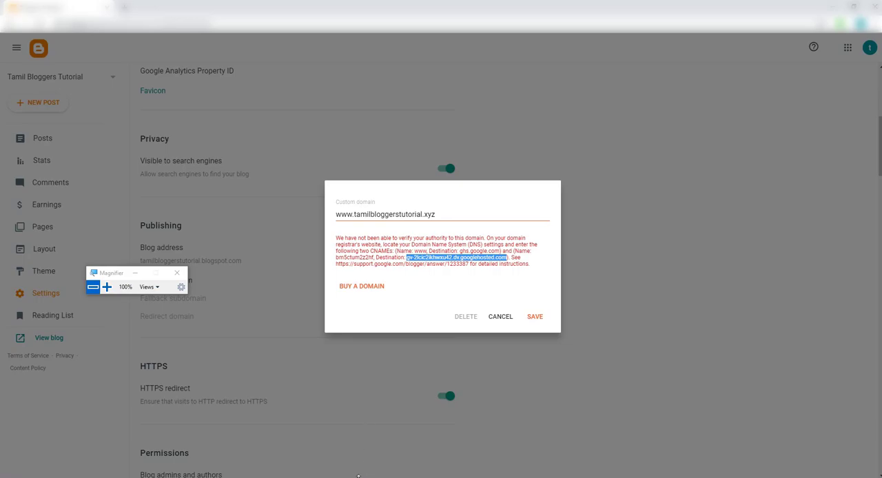
# Switch to Hostinger, paste the copied verification destination as the CNAME record's target, add the record and check it in the record list
pyautogui.moveTo(358, 475)
pyautogui.click(355, 451)
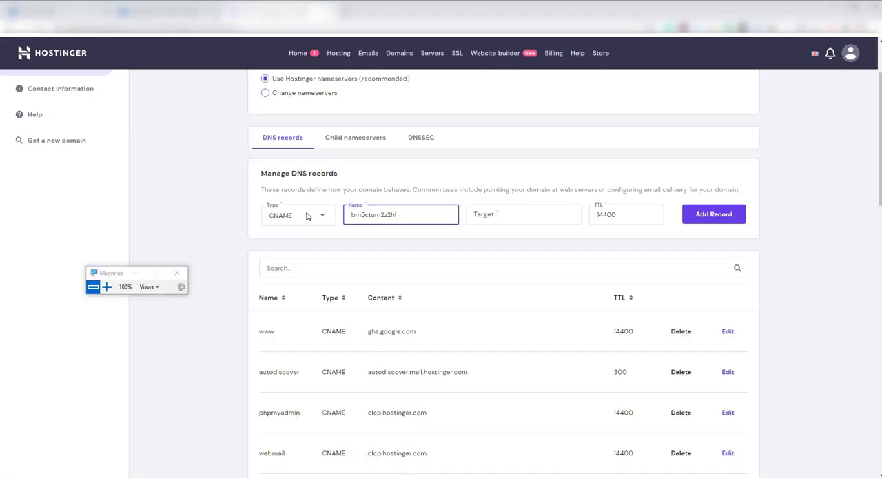
pyautogui.click(478, 214)
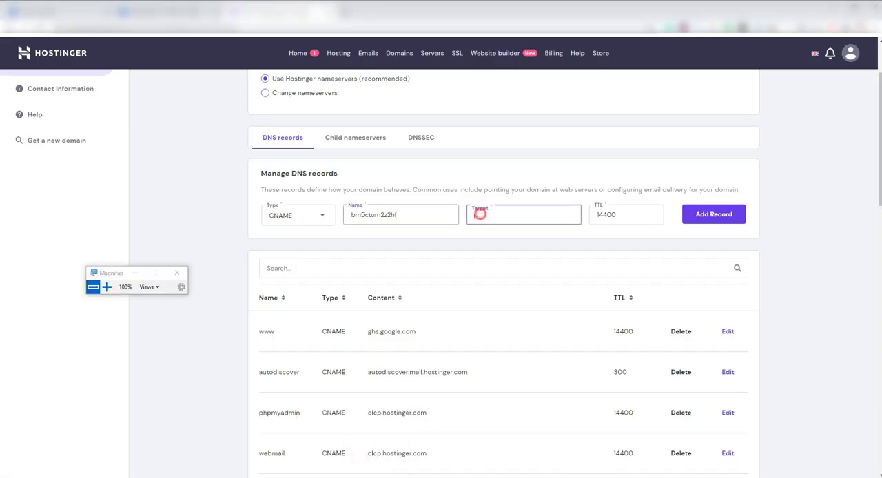
pyautogui.rightClick(480, 216)
pyautogui.click(501, 284)
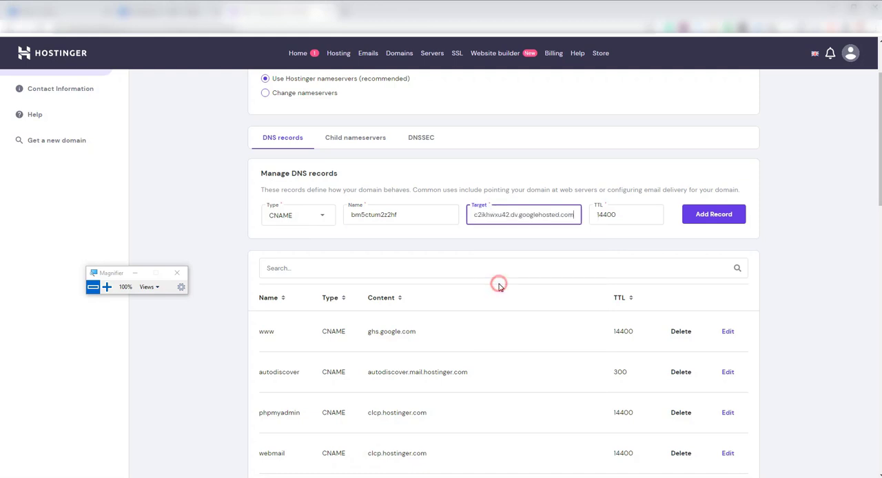
pyautogui.click(706, 219)
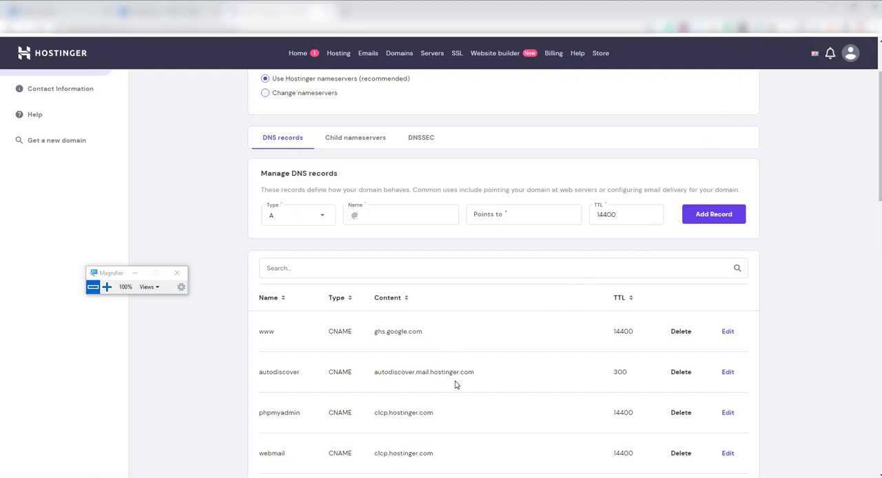
pyautogui.scroll(-4, 455, 384)
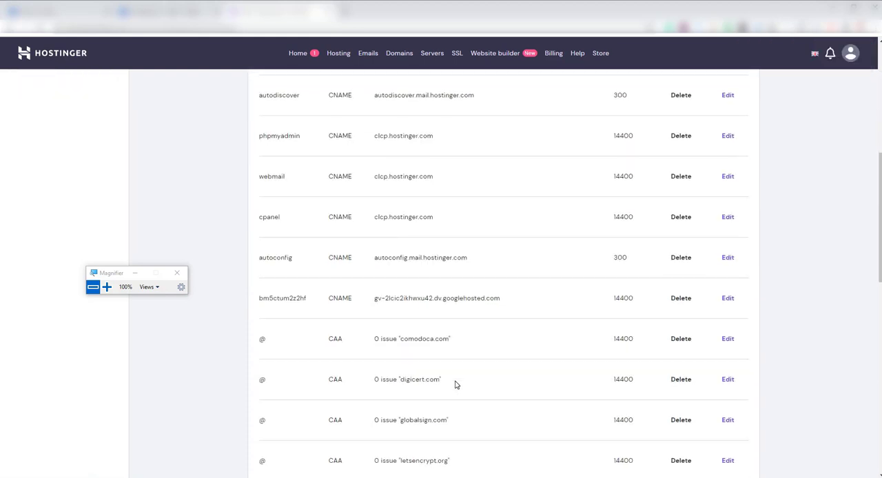
# Check the added CNAME record, switch to Blogger and open the support.google.com/blogger/answer/1233387 link from the message, leaving the magnification at 100%
pyautogui.moveTo(258, 303); pyautogui.dragTo(503, 308)
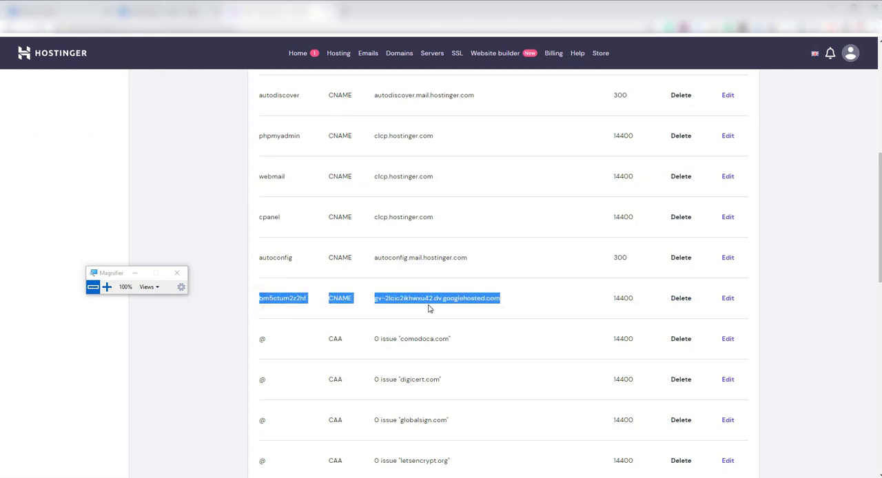
pyautogui.scroll(5, 428, 308)
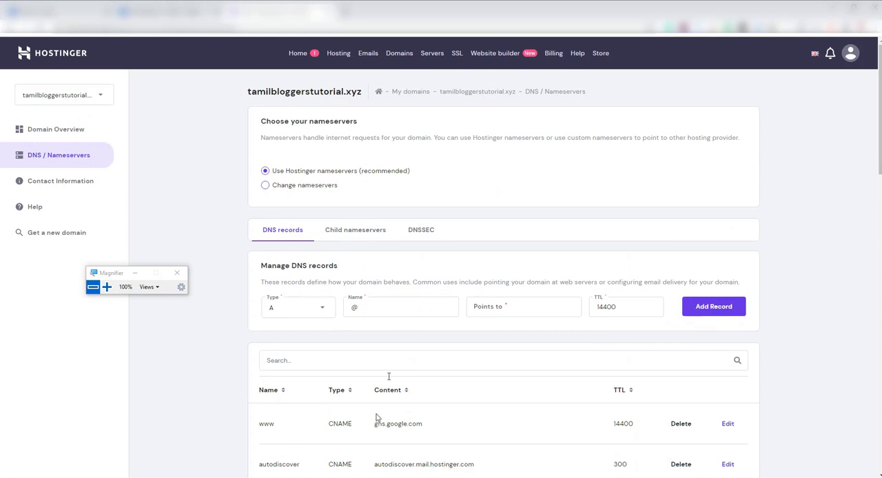
pyautogui.click(372, 444)
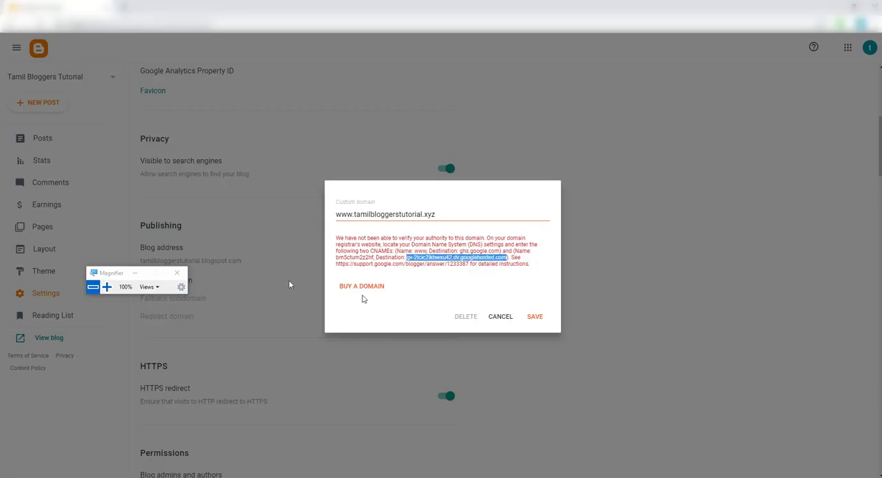
pyautogui.click(107, 286)
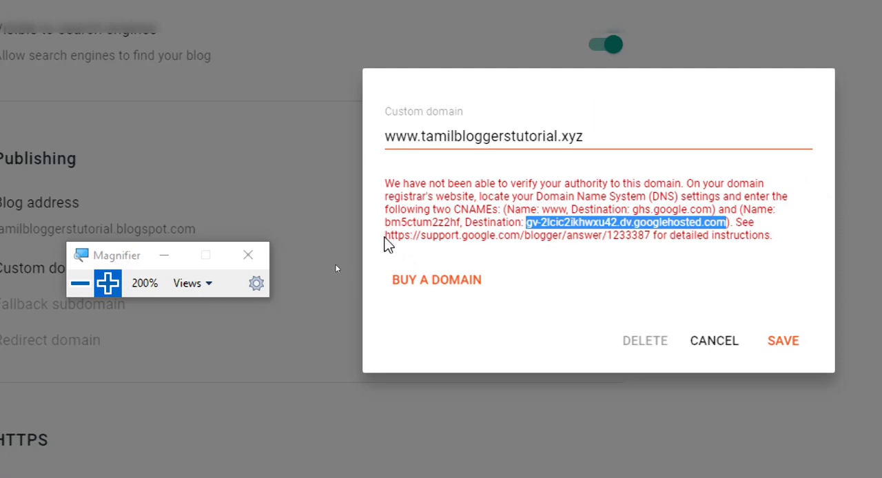
pyautogui.moveTo(385, 235); pyautogui.dragTo(657, 238)
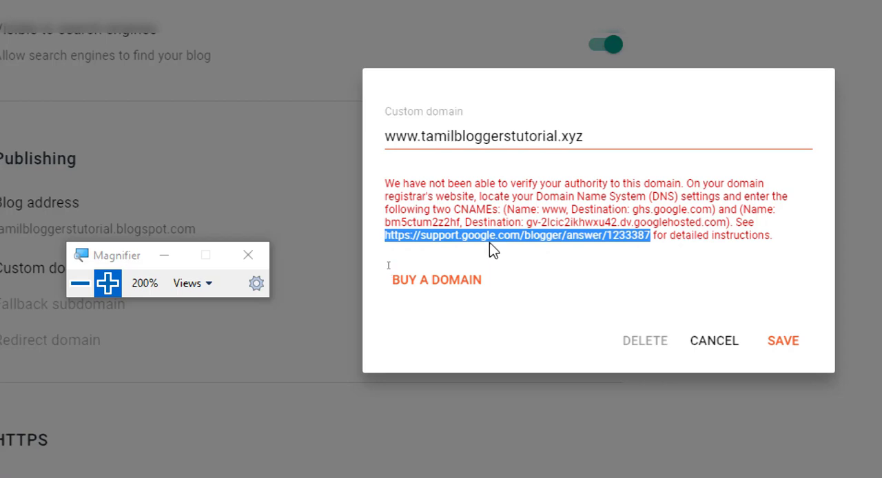
pyautogui.rightClick(487, 236)
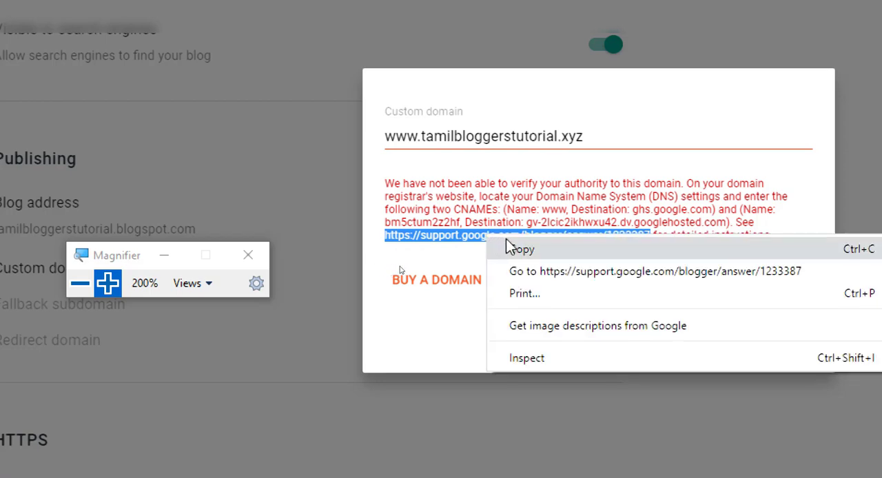
pyautogui.click(571, 274)
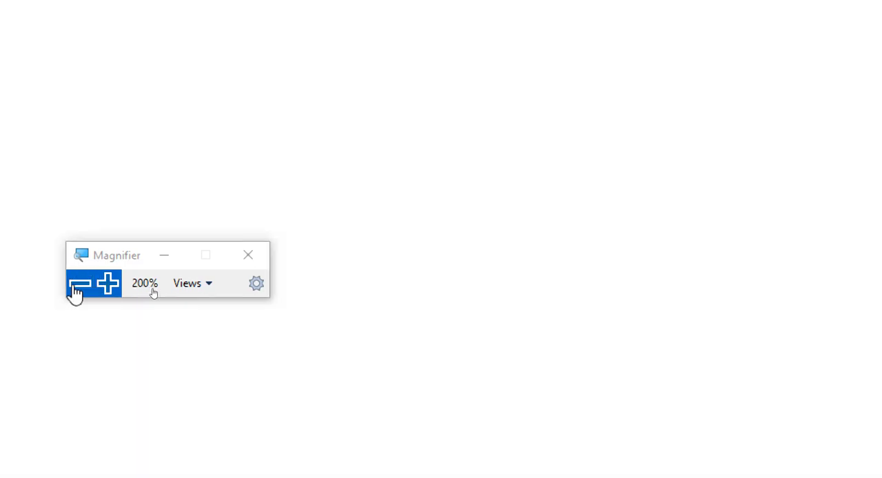
pyautogui.click(73, 288)
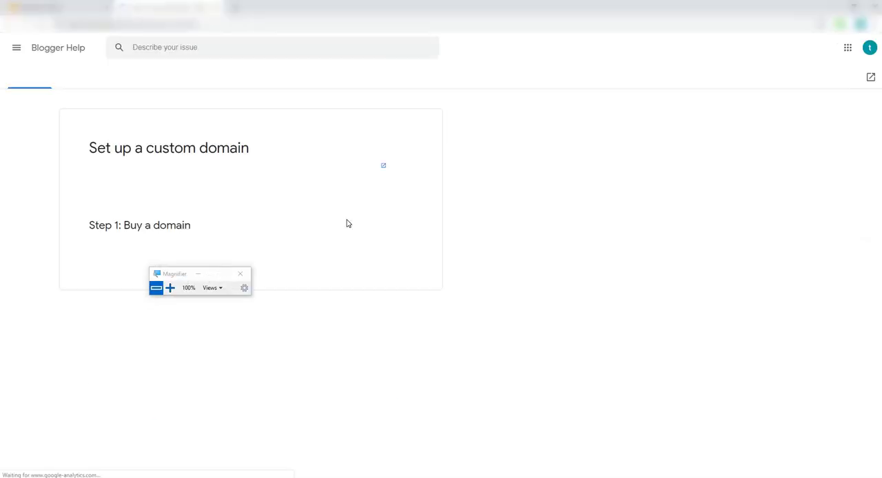
# Examine the help article's domain setup instructions and the optional Step 3 with its A-records for redirecting the URL without subdomain
pyautogui.scroll(-5, 381, 260)
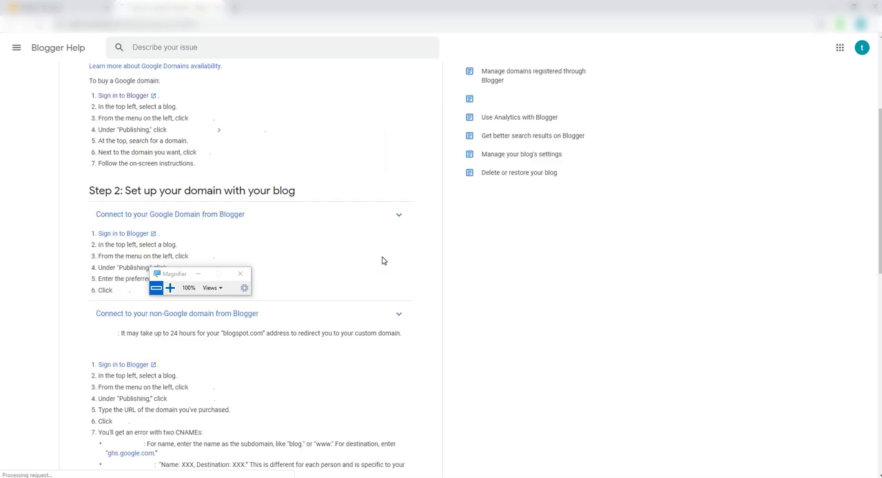
pyautogui.scroll(-6, 381, 259)
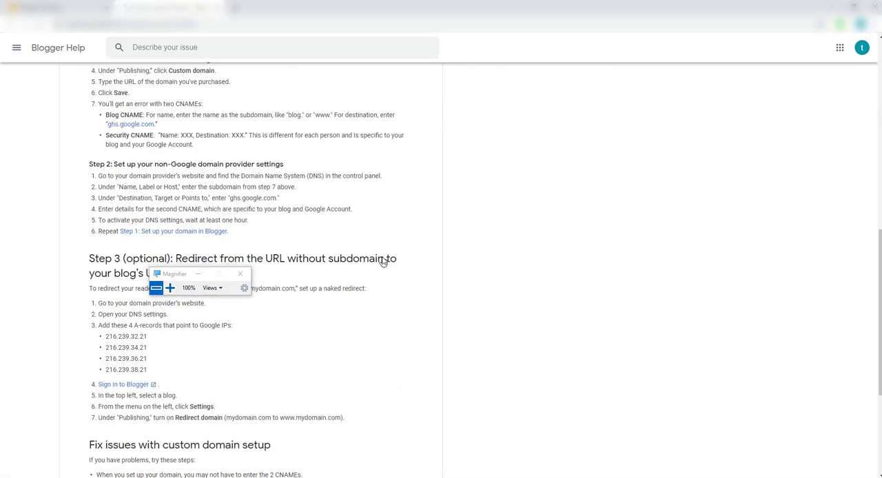
pyautogui.scroll(-2, 365, 252)
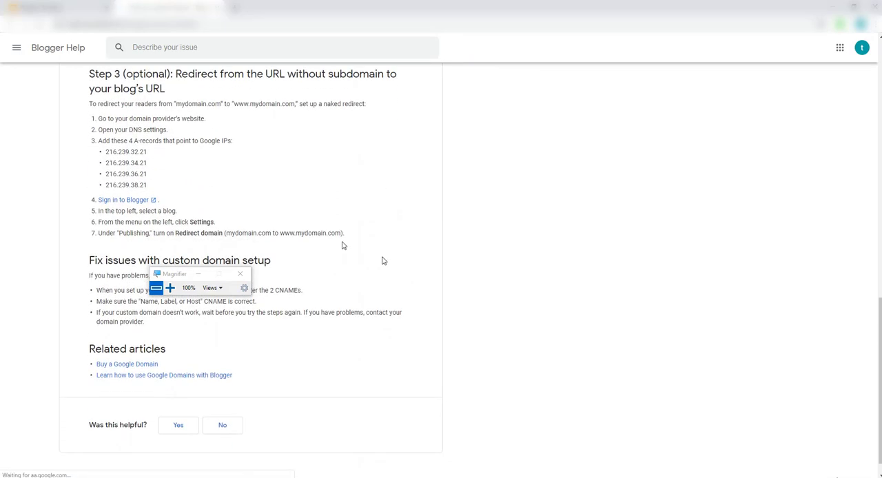
pyautogui.click(169, 288)
pyautogui.scroll(-1, 46, 131)
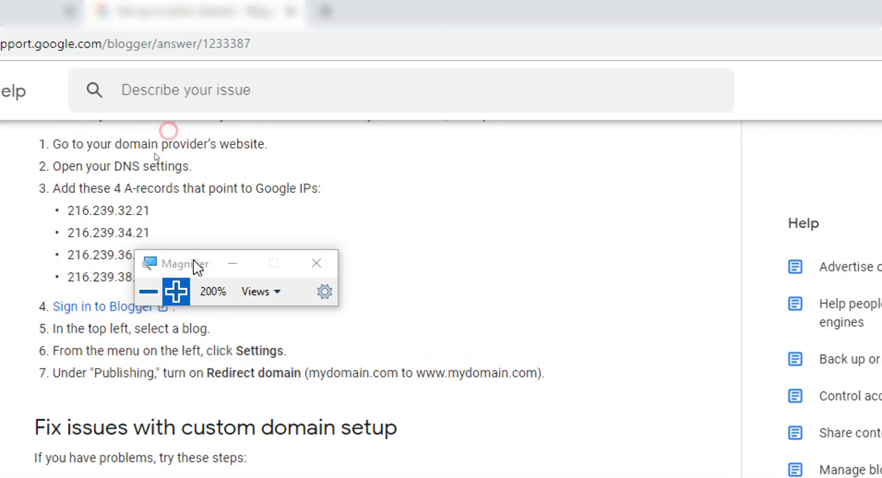
pyautogui.moveTo(194, 264); pyautogui.dragTo(119, 335)
pyautogui.click(74, 363)
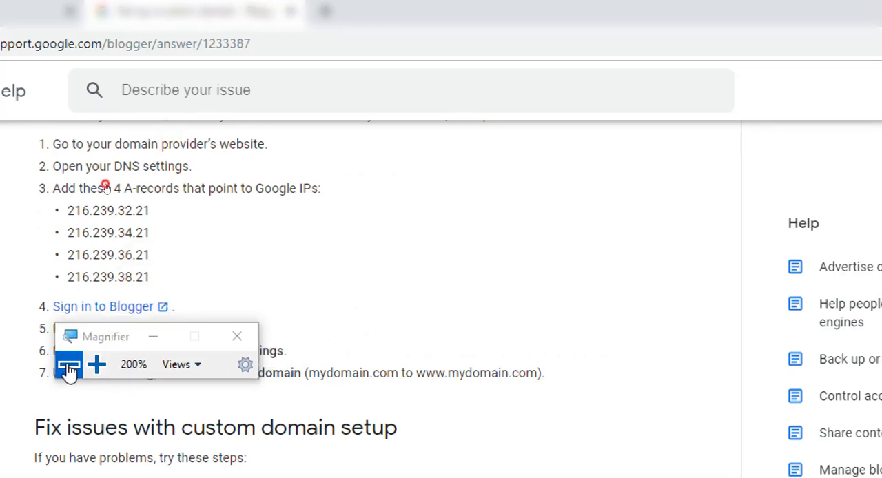
pyautogui.scroll(3, 315, 209)
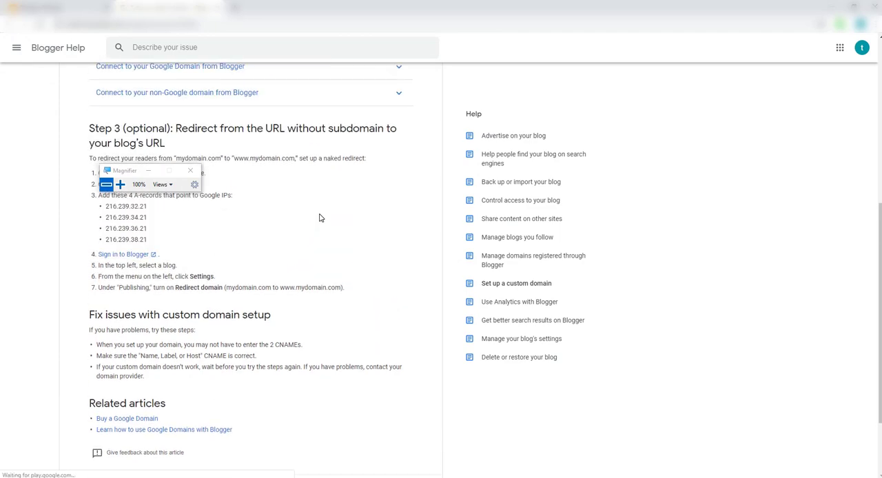
pyautogui.scroll(-3, 320, 218)
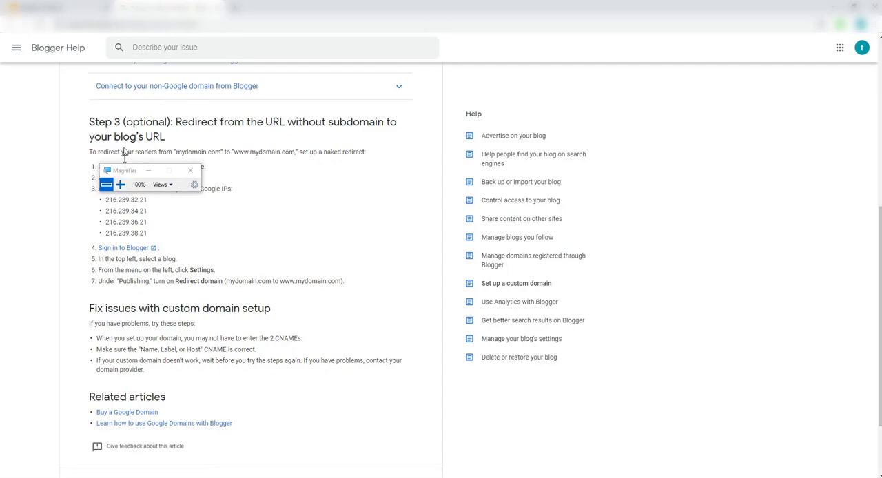
# Copy the first A-record IP, 216.239.32.21, from Step 3 at 200% magnification, returning the magnification to 100%
pyautogui.click(121, 185)
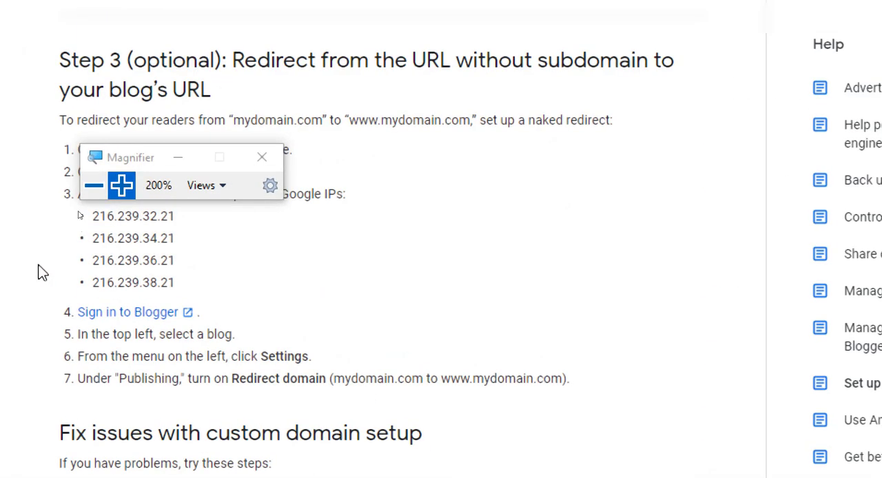
pyautogui.moveTo(127, 156); pyautogui.dragTo(569, 137)
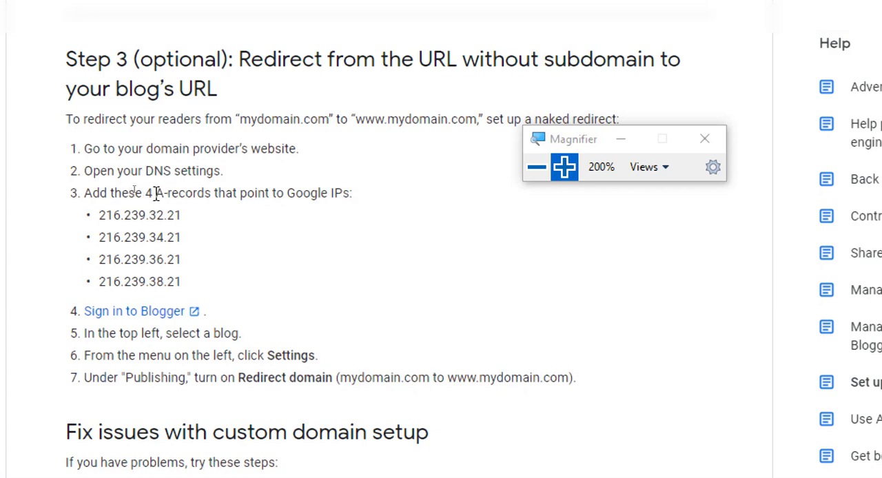
pyautogui.moveTo(158, 192); pyautogui.dragTo(103, 215)
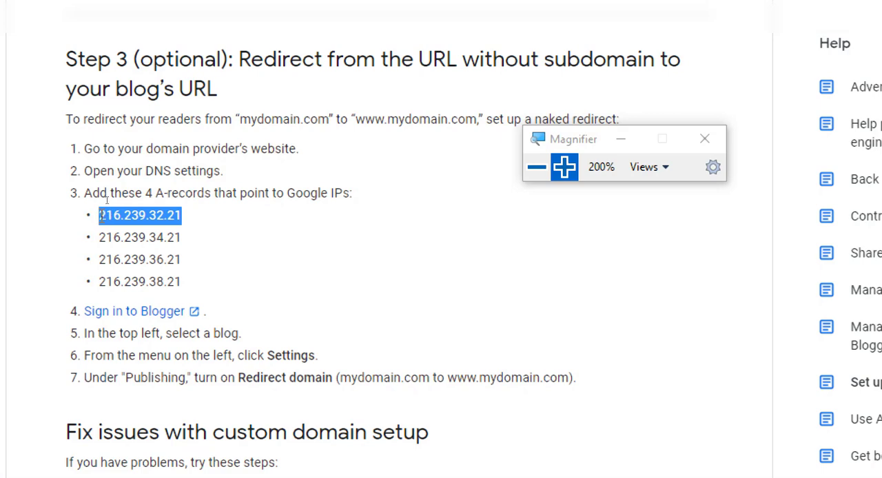
pyautogui.rightClick(110, 211)
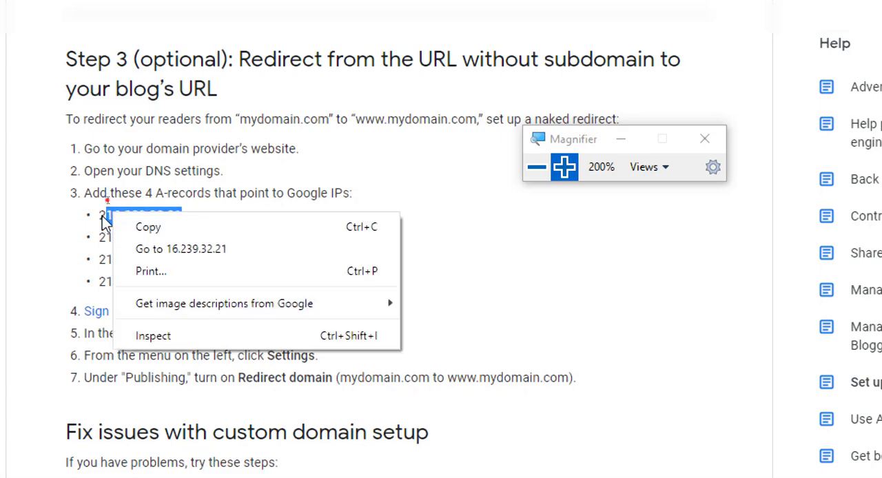
pyautogui.click(107, 204)
pyautogui.moveTo(102, 208); pyautogui.dragTo(184, 215)
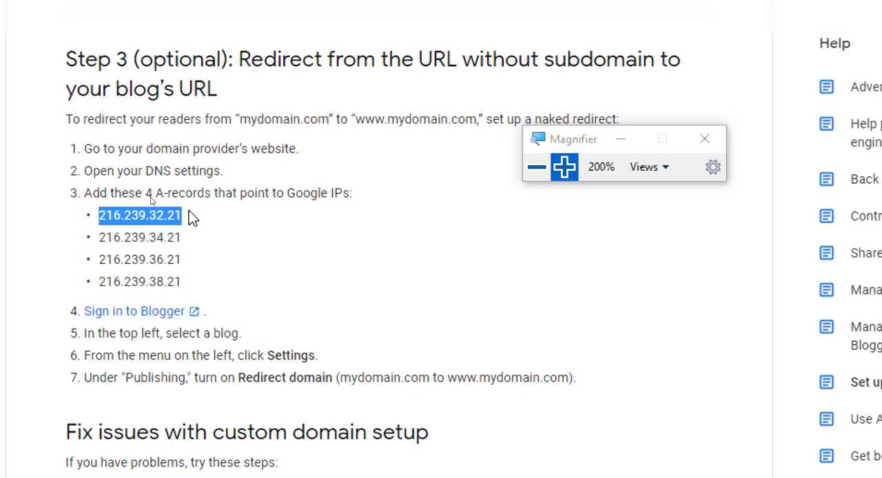
pyautogui.rightClick(169, 215)
pyautogui.click(206, 229)
pyautogui.click(535, 168)
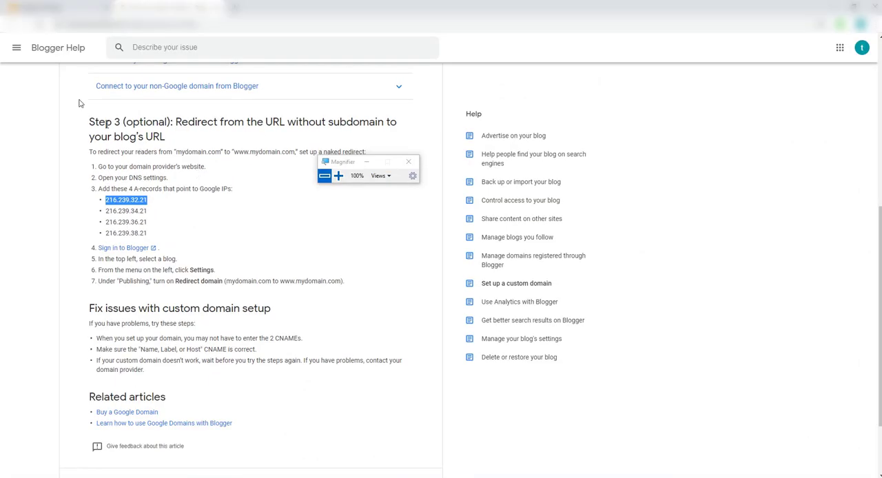
# Switch to Hostinger and add an A record named @ that points to the copied IP 216.239.32.21
pyautogui.click(33, 6)
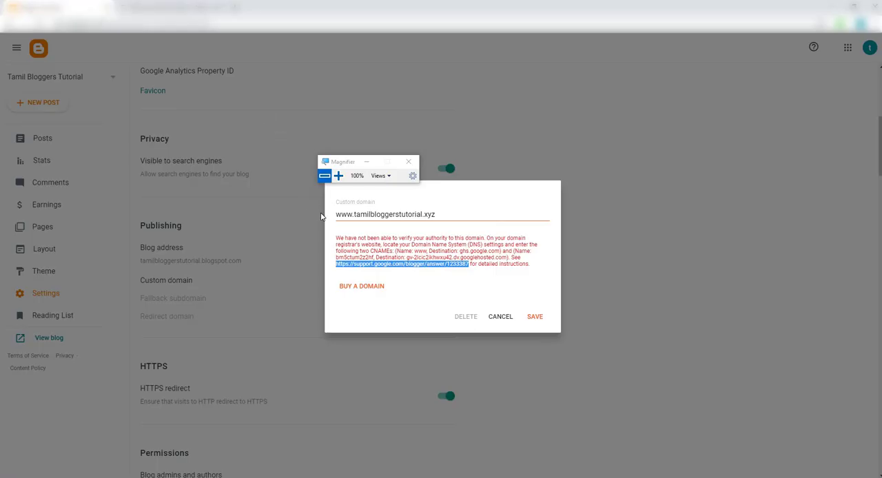
pyautogui.click(351, 449)
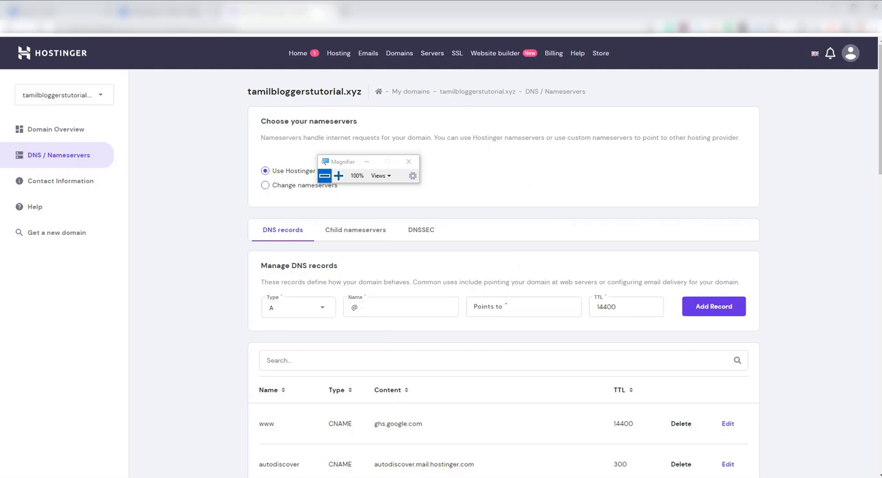
pyautogui.click(366, 307)
pyautogui.click(499, 307)
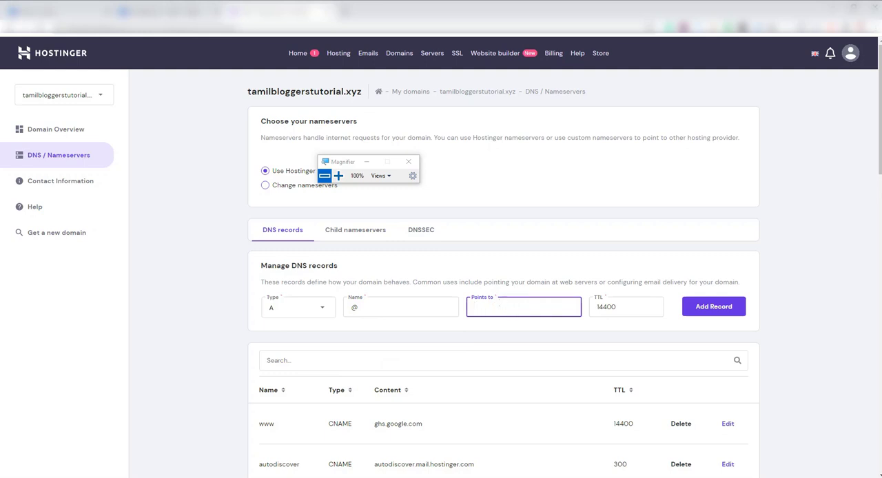
pyautogui.rightClick(498, 304)
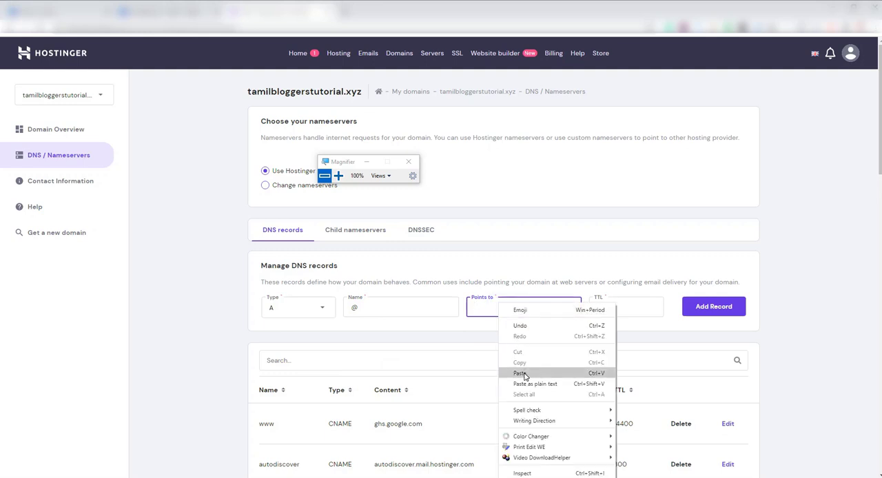
pyautogui.click(523, 374)
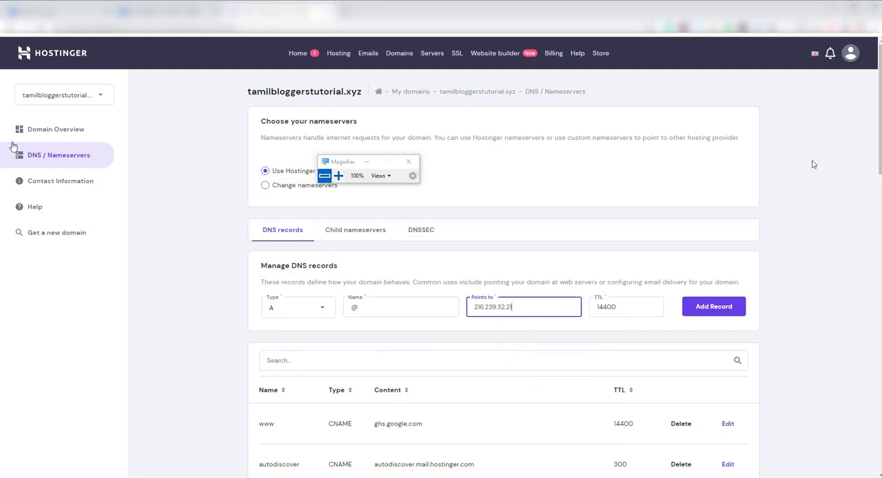
pyautogui.click(723, 307)
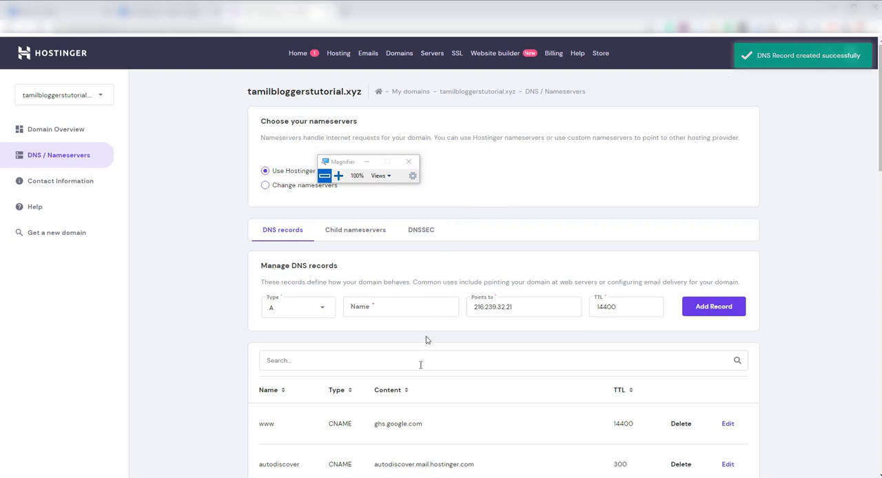
# Switch to the Blogger Help article and copy the second A-record IP, 216.239.34.21, at 200% magnification, returning the magnification to 100%
pyautogui.moveTo(379, 474)
pyautogui.click(374, 451)
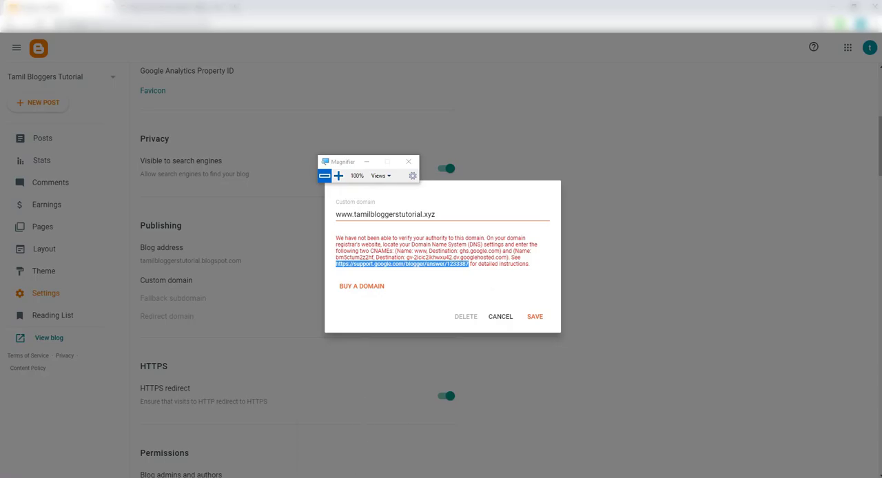
pyautogui.moveTo(353, 474)
pyautogui.click(351, 446)
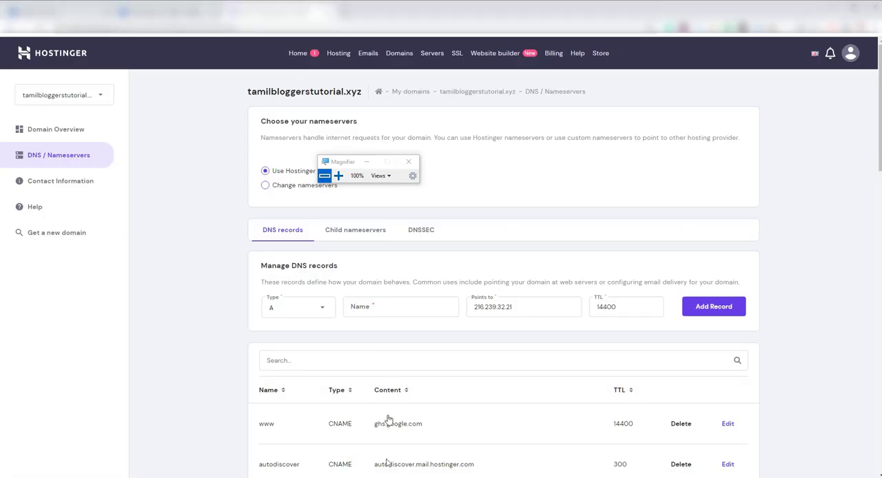
pyautogui.click(374, 447)
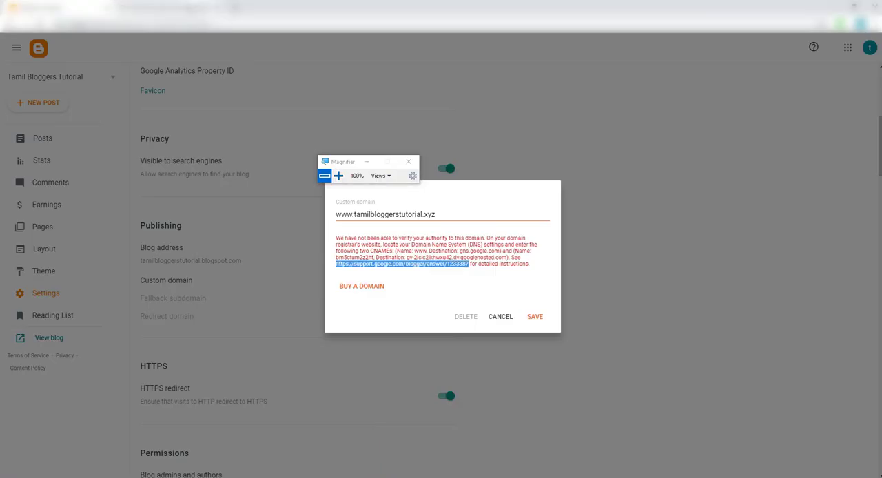
pyautogui.click(187, 8)
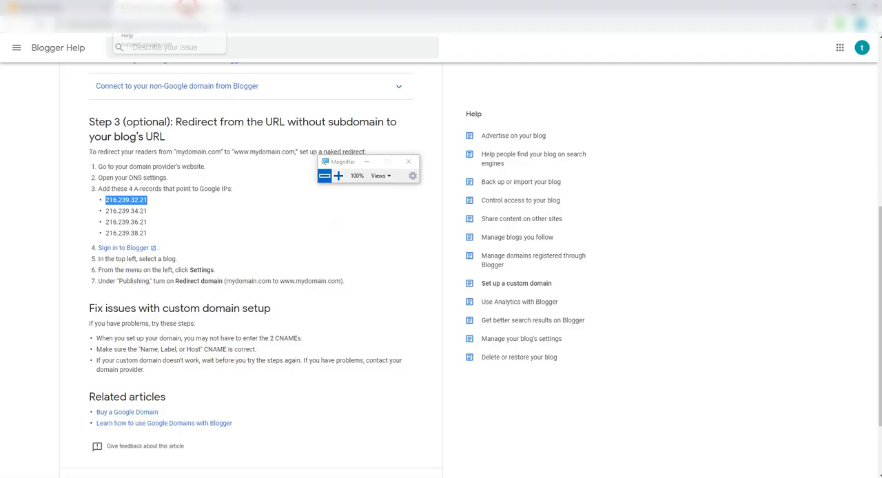
pyautogui.click(337, 175)
pyautogui.moveTo(39, 229); pyautogui.dragTo(145, 213)
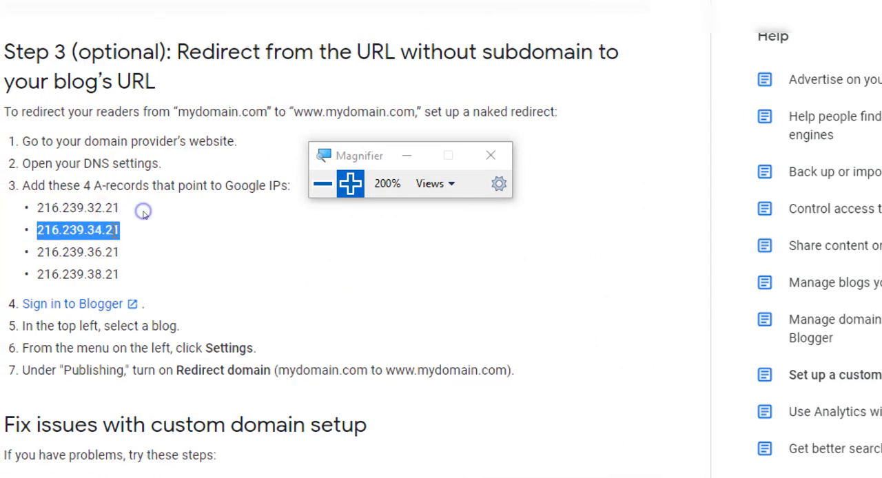
pyautogui.rightClick(143, 211)
pyautogui.click(147, 245)
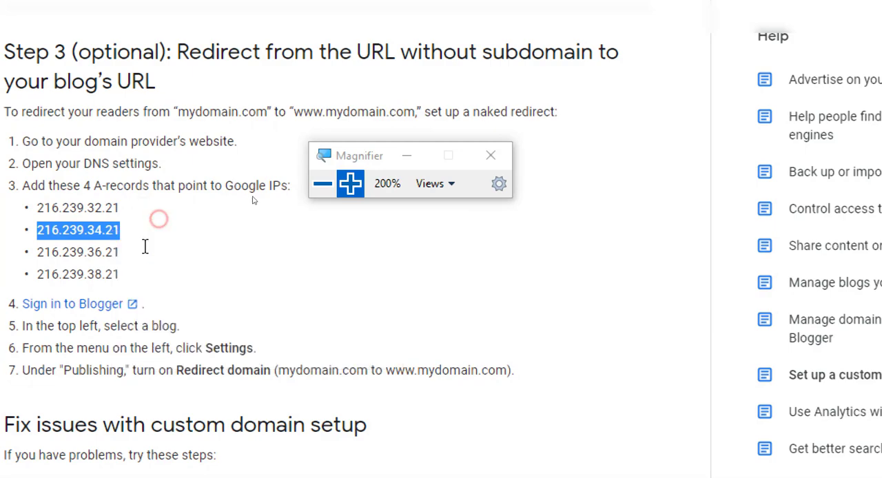
pyautogui.click(322, 184)
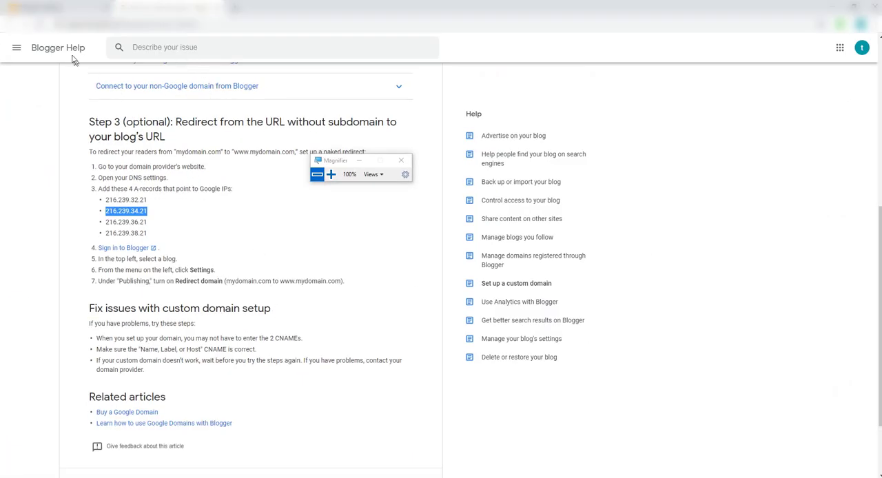
# Switch to Hostinger and add an A record named @ that points to the copied IP 216.239.34.21
pyautogui.click(374, 452)
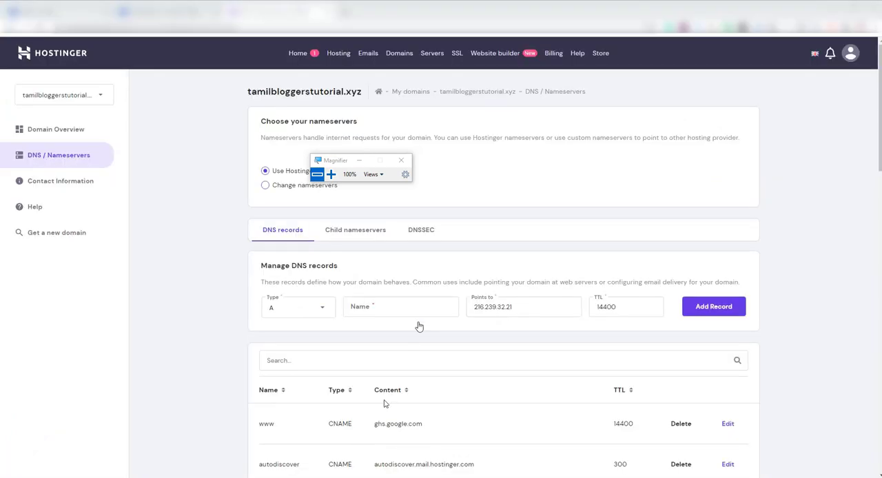
pyautogui.moveTo(513, 303); pyautogui.dragTo(466, 311)
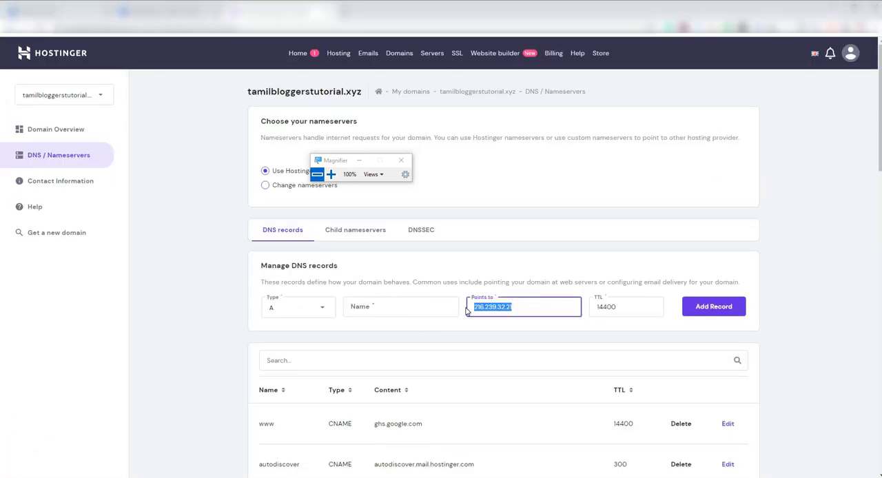
pyautogui.rightClick(502, 307)
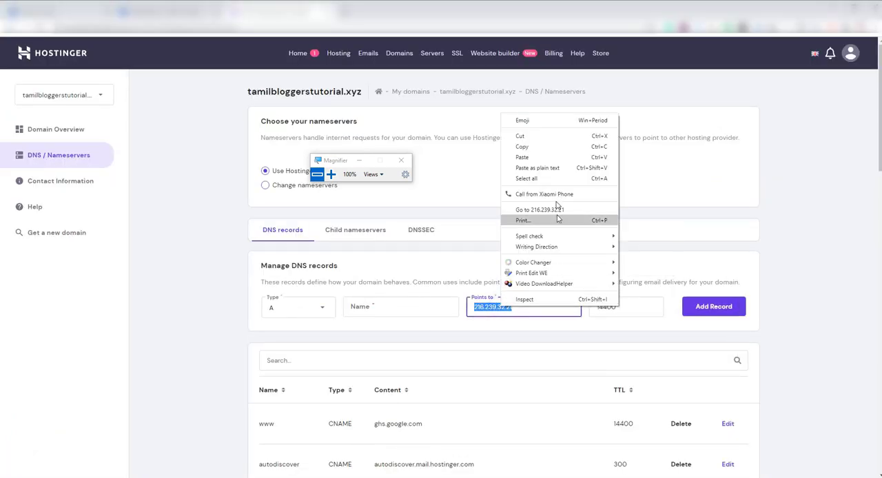
pyautogui.click(523, 158)
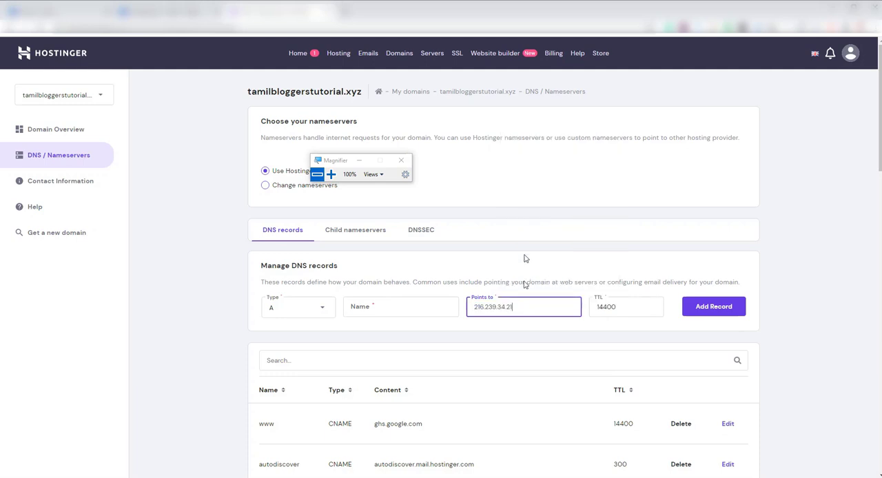
pyautogui.click(704, 307)
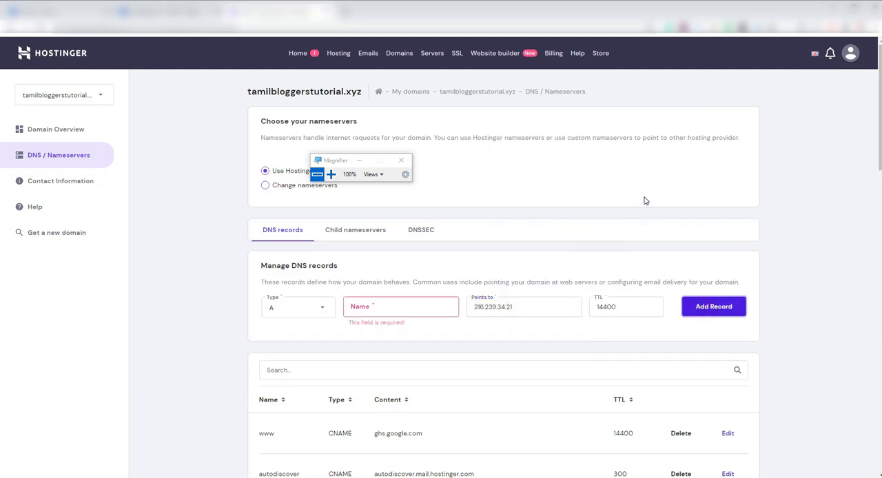
pyautogui.click(366, 307)
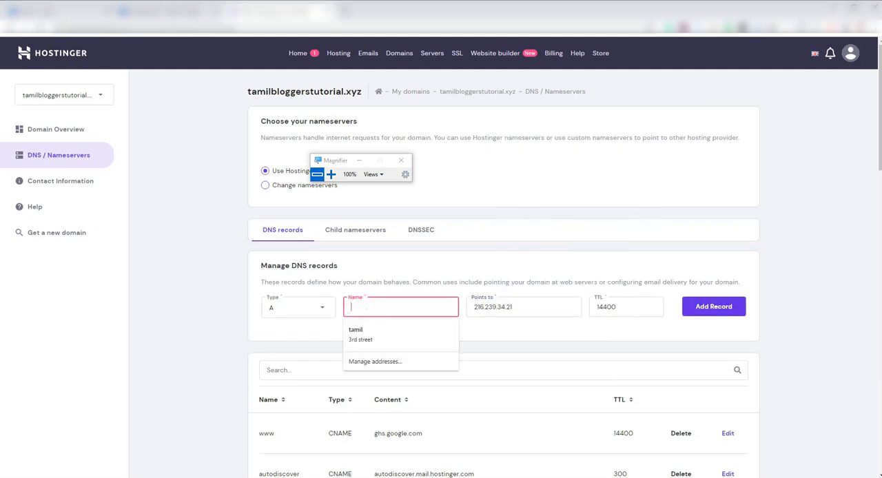
pyautogui.write('@')
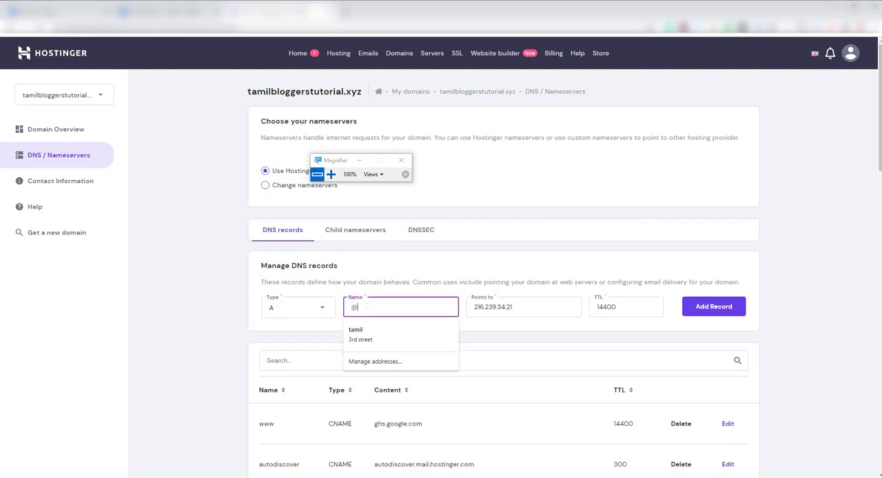
pyautogui.click(709, 308)
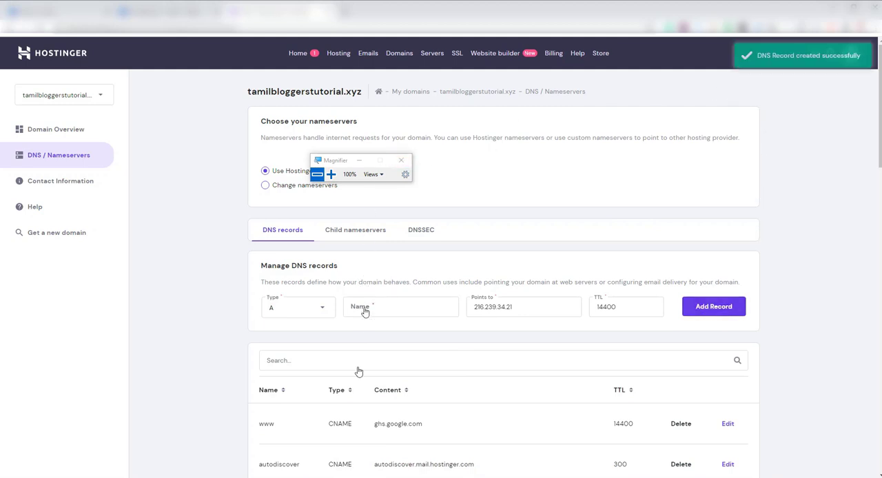
# Switch to the Blogger Help article and copy the third A-record IP, 216.239.36.21, at 200% magnification, returning the magnification to 100%
pyautogui.click(365, 474)
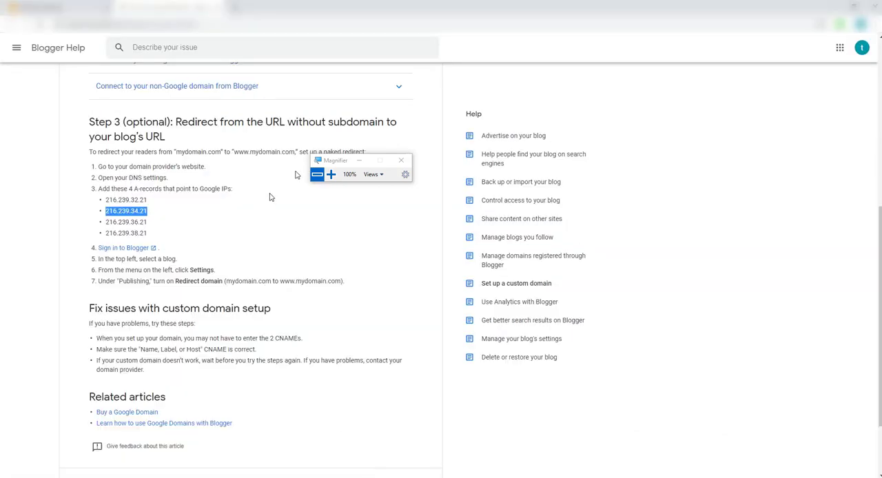
pyautogui.click(330, 175)
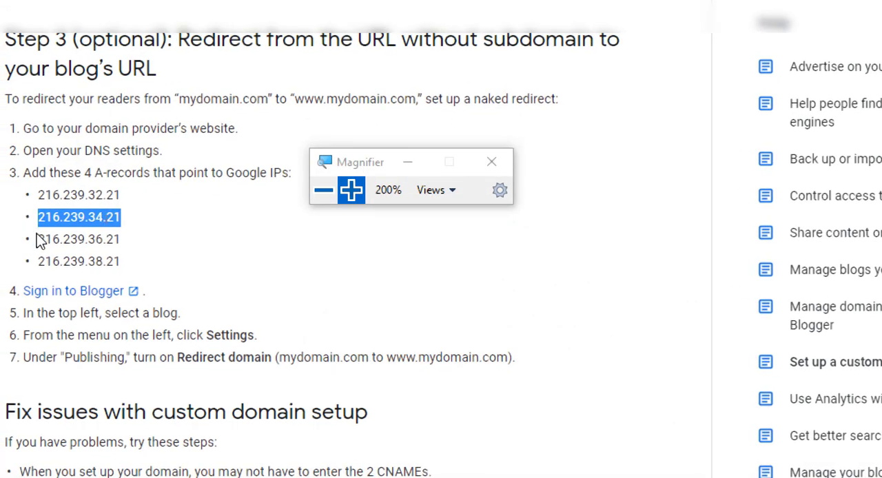
pyautogui.moveTo(38, 240); pyautogui.dragTo(138, 248)
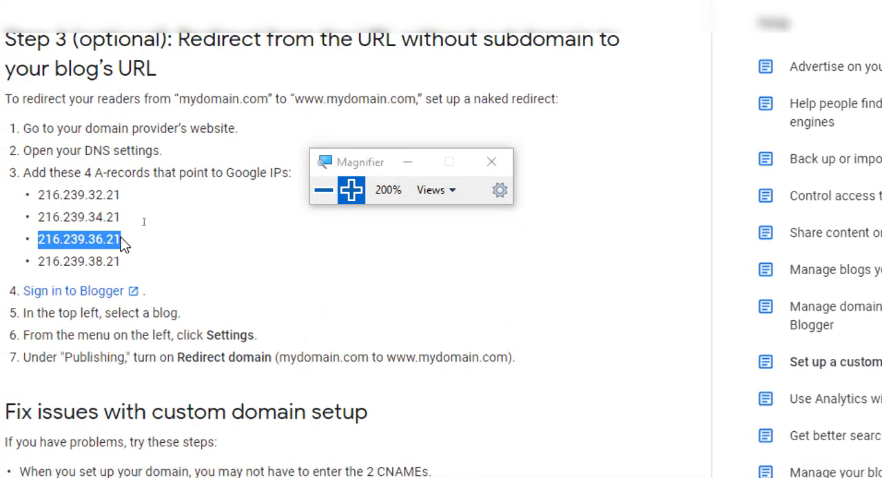
pyautogui.rightClick(136, 241)
pyautogui.click(141, 253)
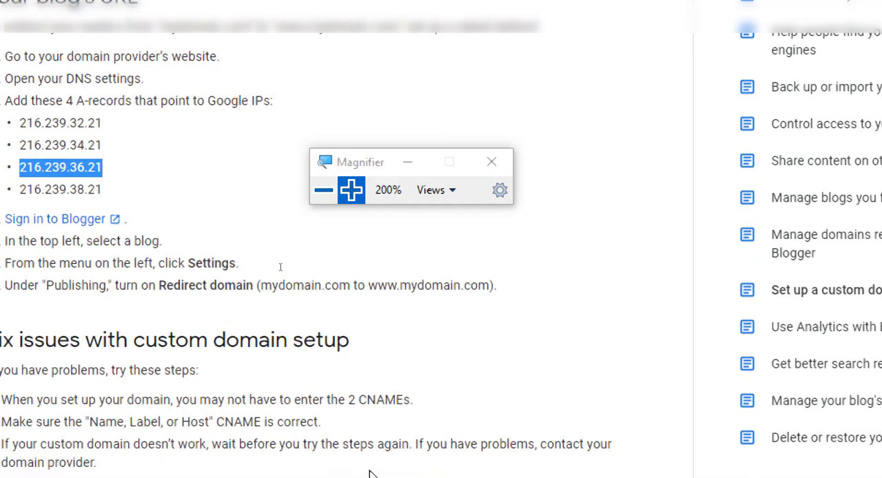
pyautogui.click(323, 190)
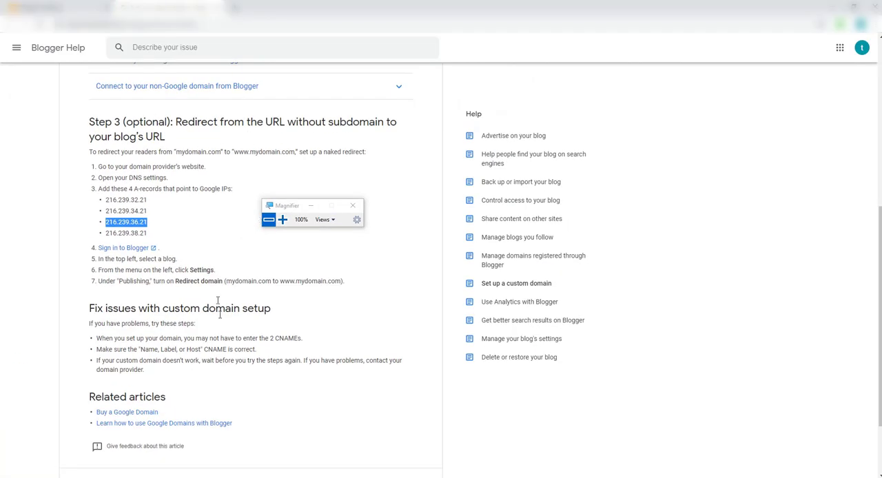
# Switch to Hostinger and add an A record named @ that points to the copied IP 216.239.36.21
pyautogui.hotkey('alt', 'Tab')
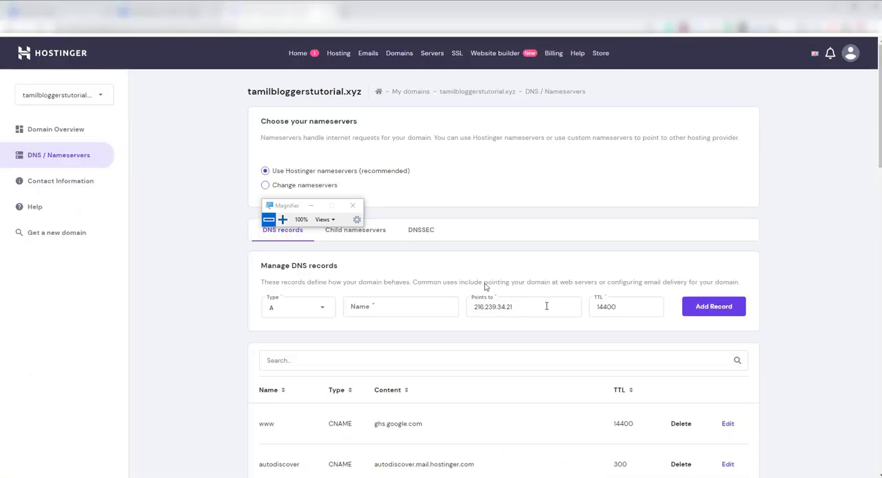
pyautogui.click(402, 306)
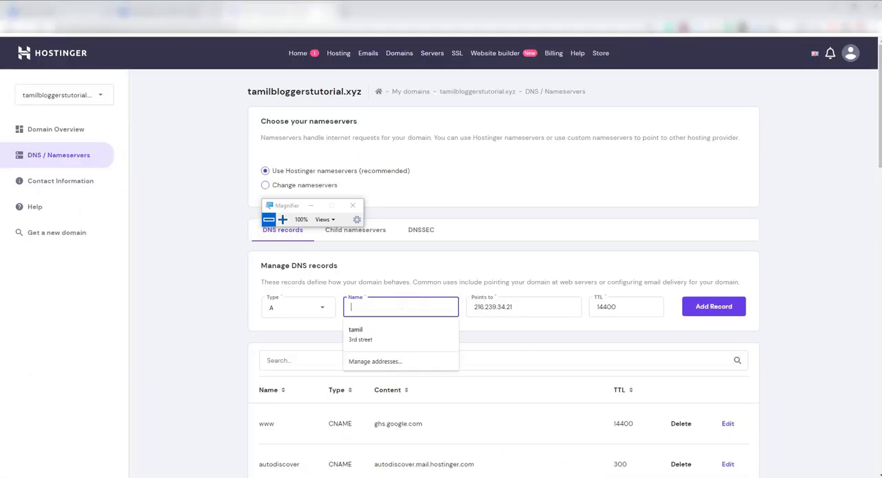
pyautogui.press('Tab')
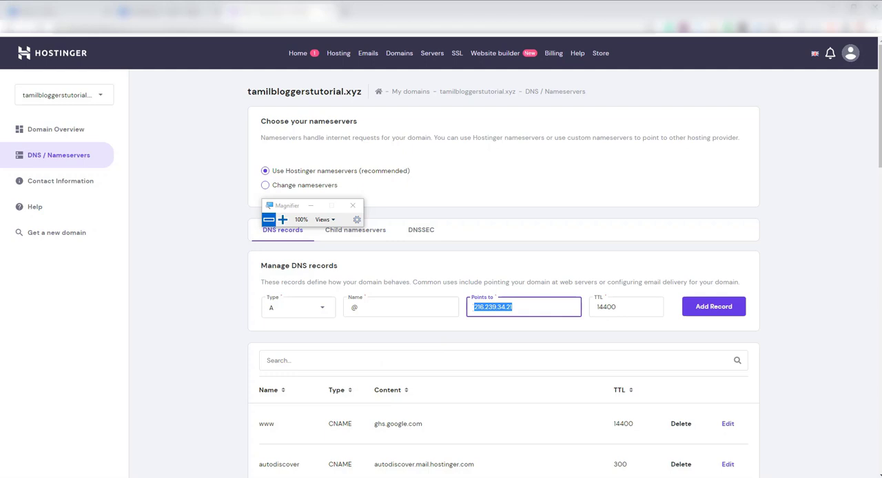
pyautogui.hotkey('ctrl', 'v')
pyautogui.click(697, 309)
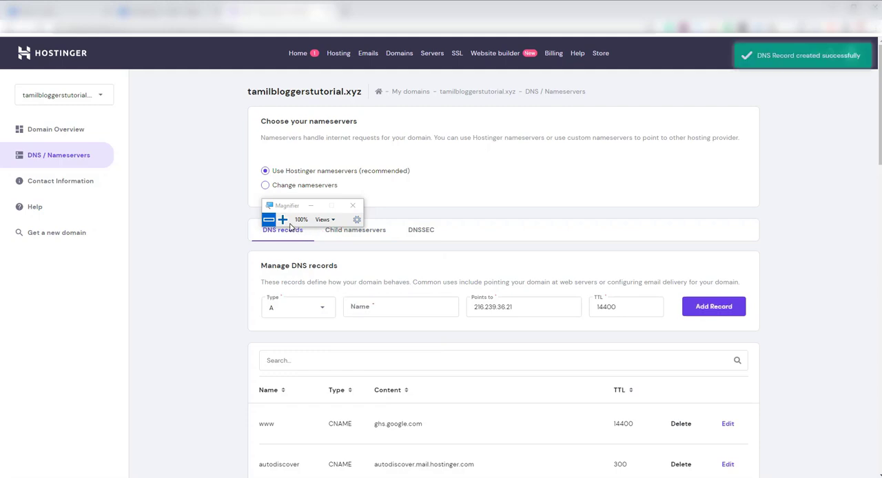
# Switch to the Blogger Help article and copy the fourth A-record IP, 216.239.38.21, at 200% magnification, returning the magnification to 100%
pyautogui.click(372, 451)
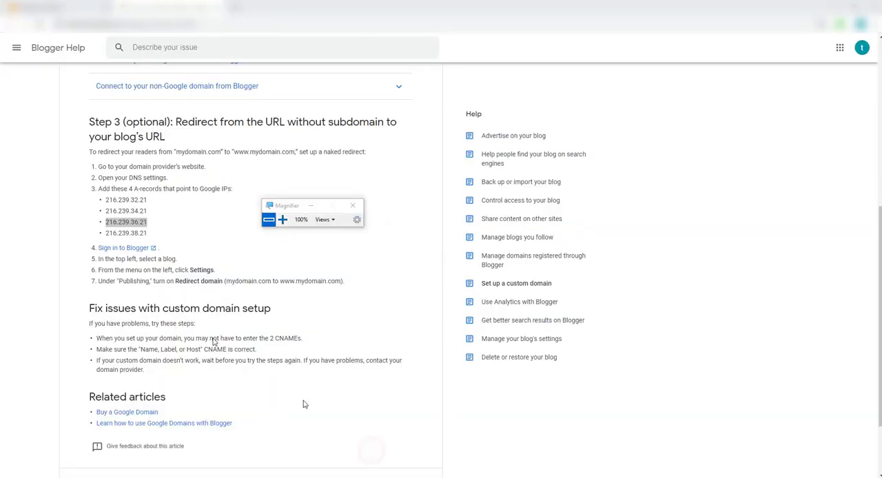
pyautogui.click(283, 220)
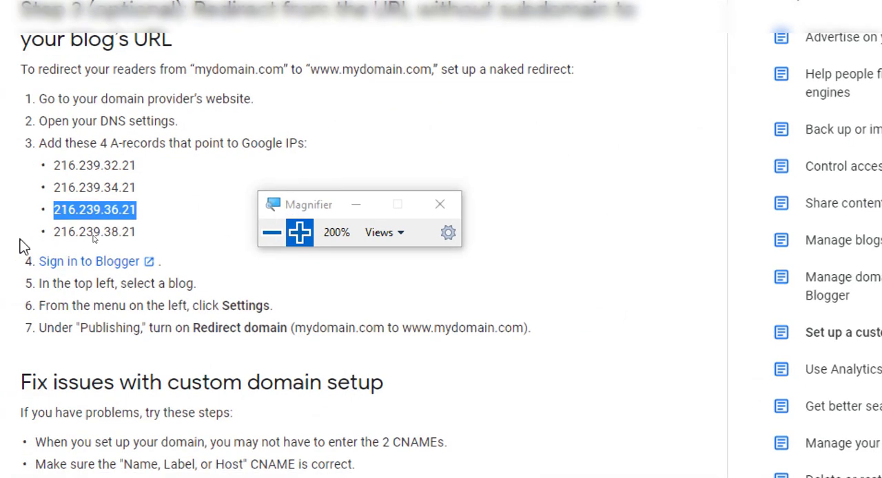
pyautogui.click(124, 233)
pyautogui.moveTo(53, 233); pyautogui.dragTo(138, 238)
pyautogui.rightClick(137, 238)
pyautogui.click(200, 242)
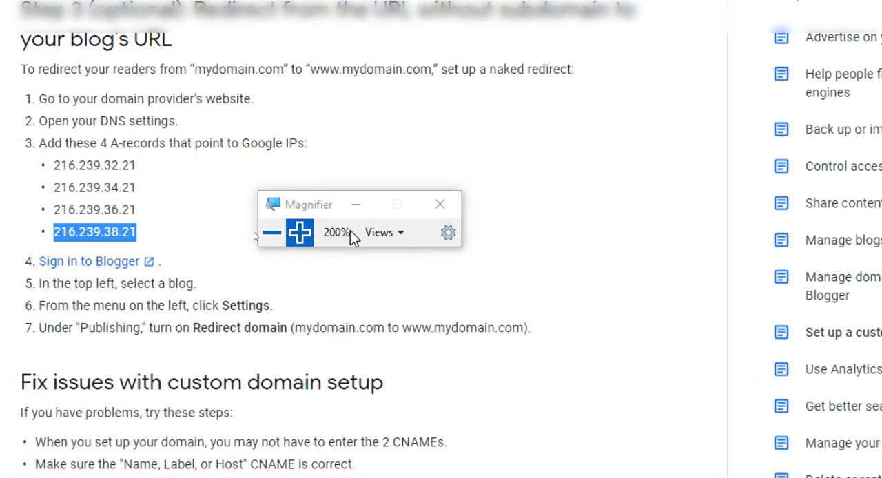
pyautogui.click(275, 233)
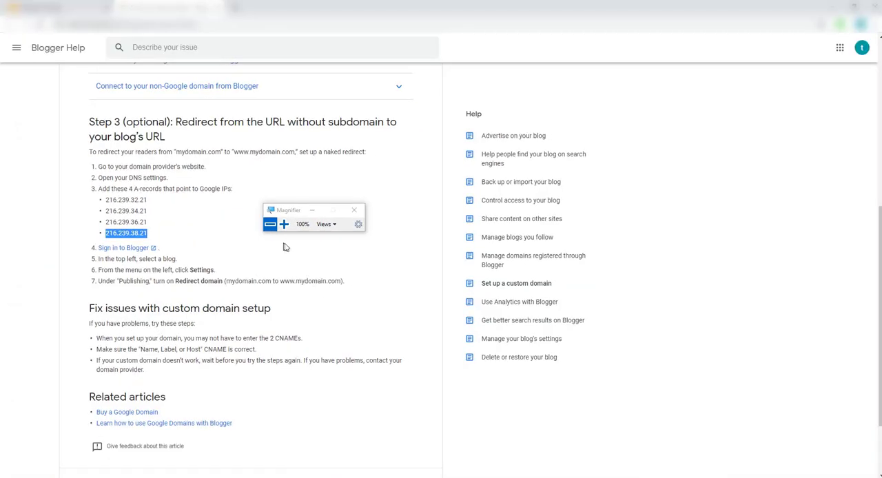
# Switch to Hostinger and add an A record named @ that points to the copied IP 216.239.38.21
pyautogui.hotkey('alt', 'Tab')
pyautogui.click(412, 311)
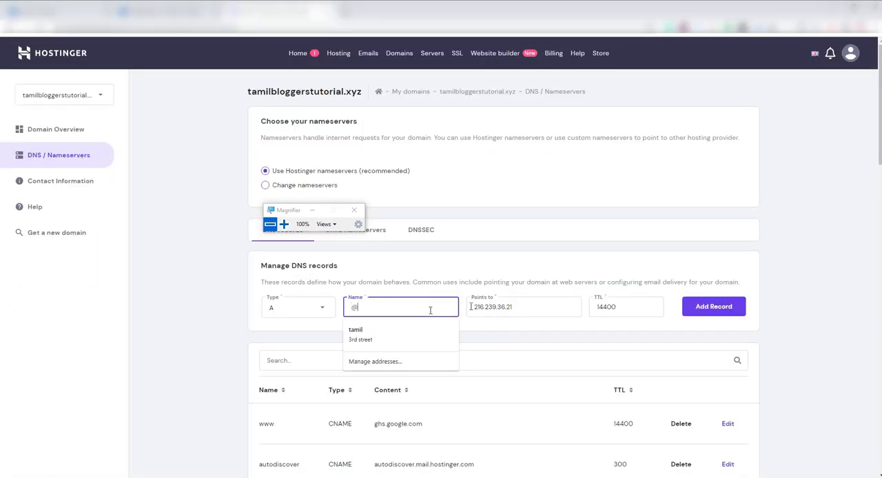
pyautogui.click(508, 306)
pyautogui.moveTo(520, 306); pyautogui.dragTo(457, 306)
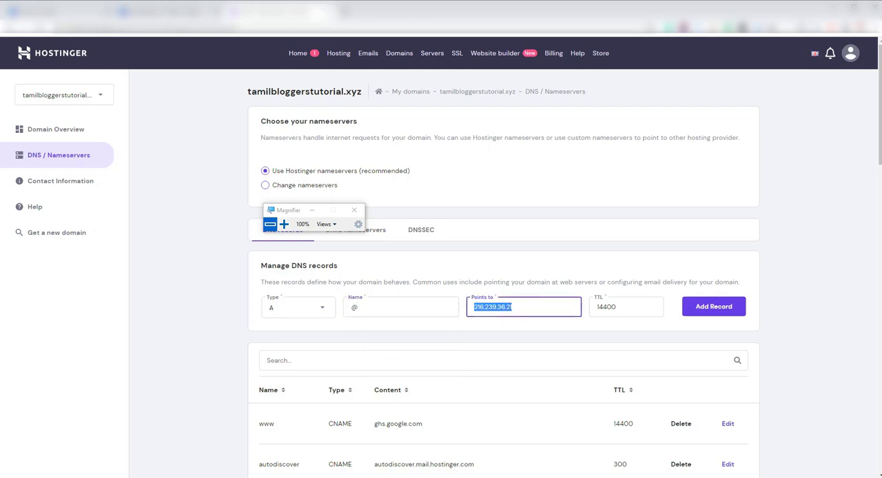
pyautogui.press('BackSpace')
pyautogui.rightClick(490, 309)
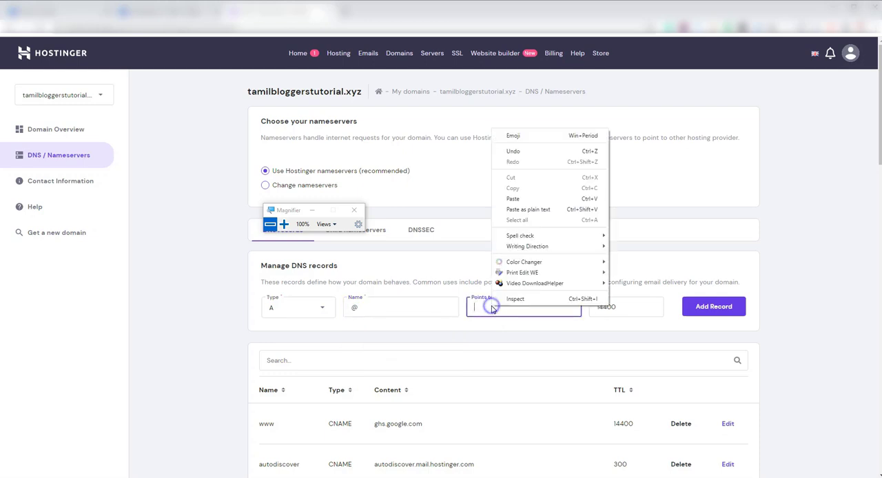
pyautogui.click(506, 198)
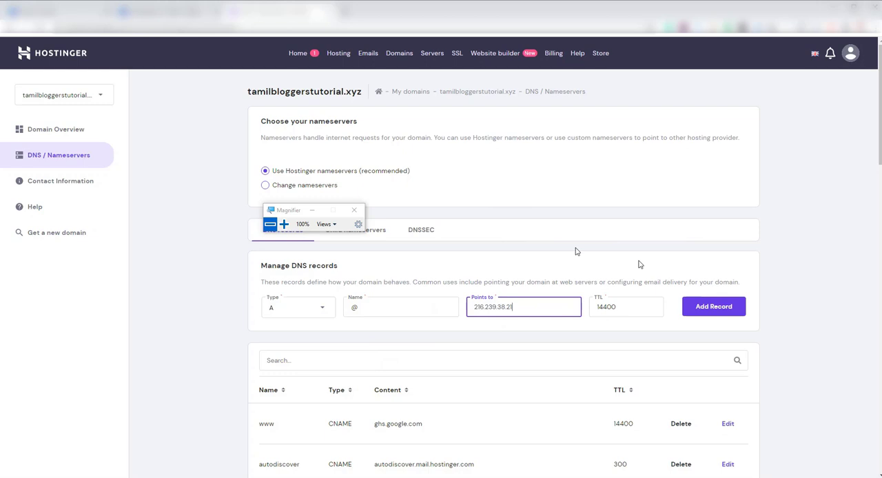
pyautogui.click(698, 309)
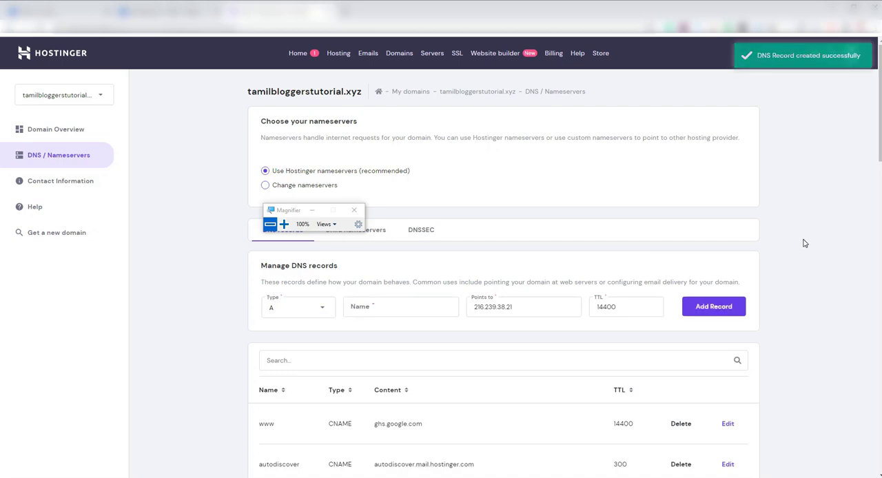
# Review the domain's DNS records list, checking the added A records and the other existing entries
pyautogui.scroll(-8, 804, 243)
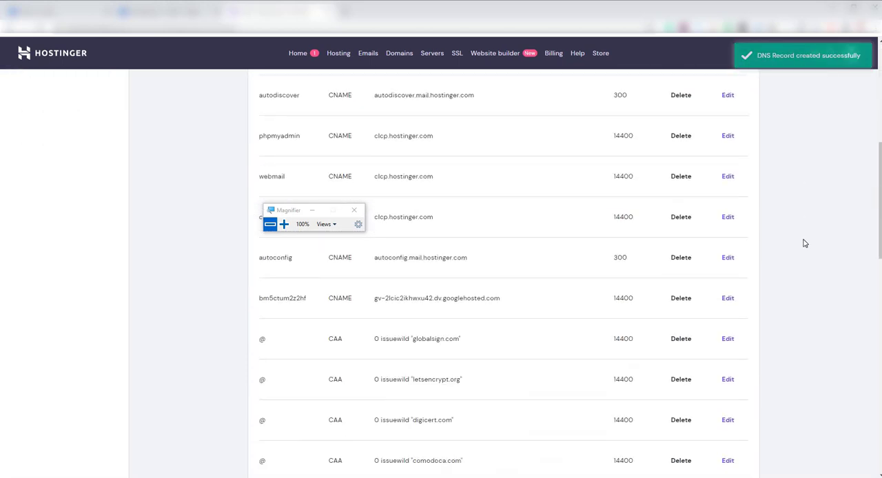
pyautogui.scroll(-10, 805, 244)
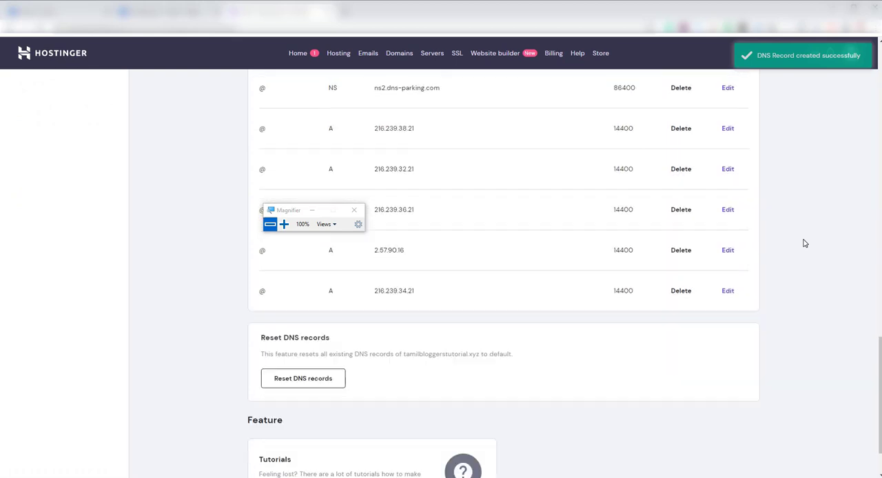
pyautogui.scroll(1, 804, 243)
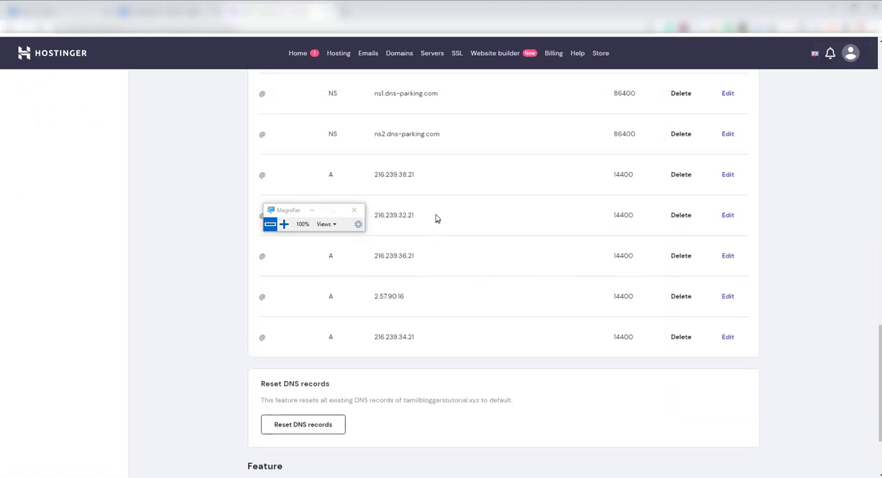
pyautogui.scroll(3, 810, 312)
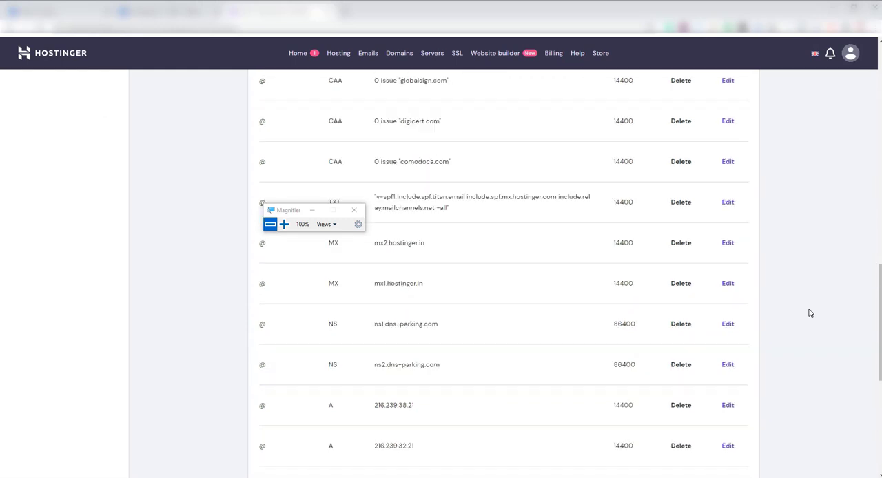
pyautogui.scroll(3, 810, 313)
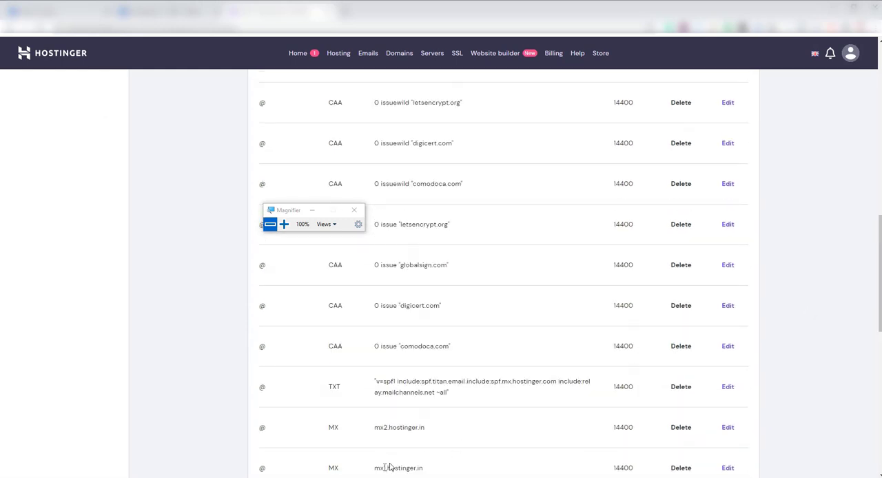
pyautogui.moveTo(373, 476)
pyautogui.click(373, 447)
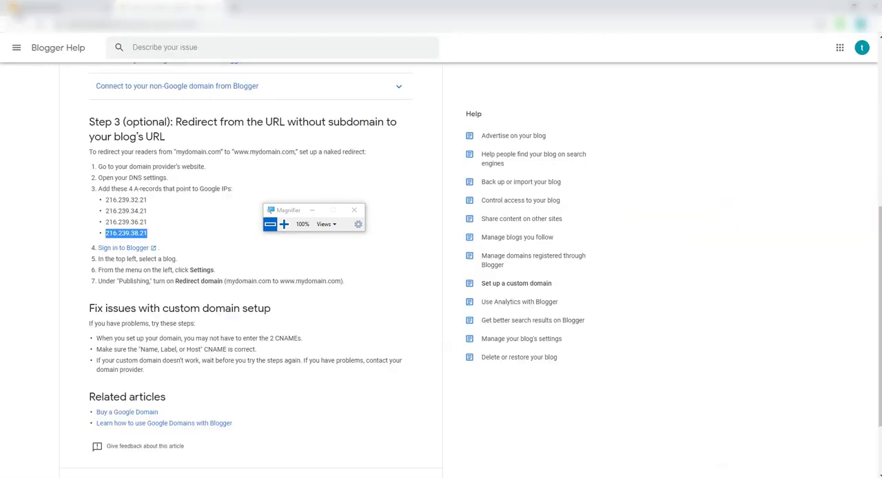
pyautogui.click(18, 10)
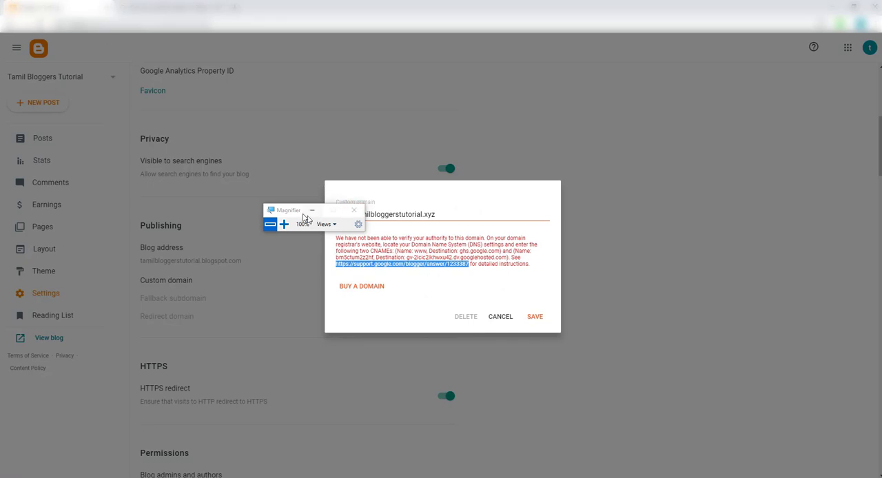
pyautogui.moveTo(294, 211); pyautogui.dragTo(203, 139)
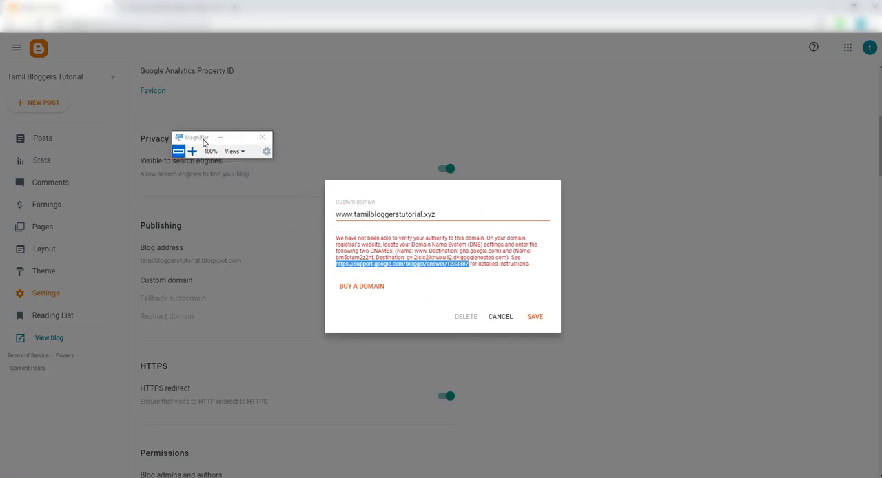
pyautogui.click(535, 317)
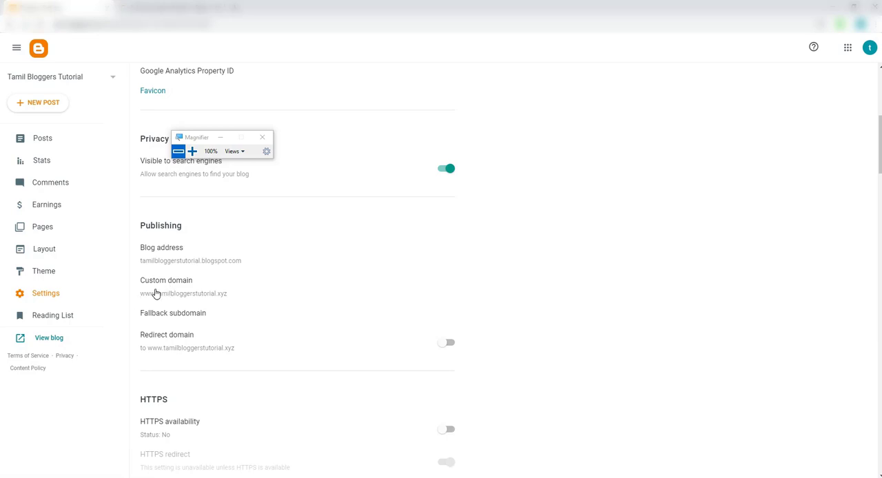
pyautogui.click(156, 293)
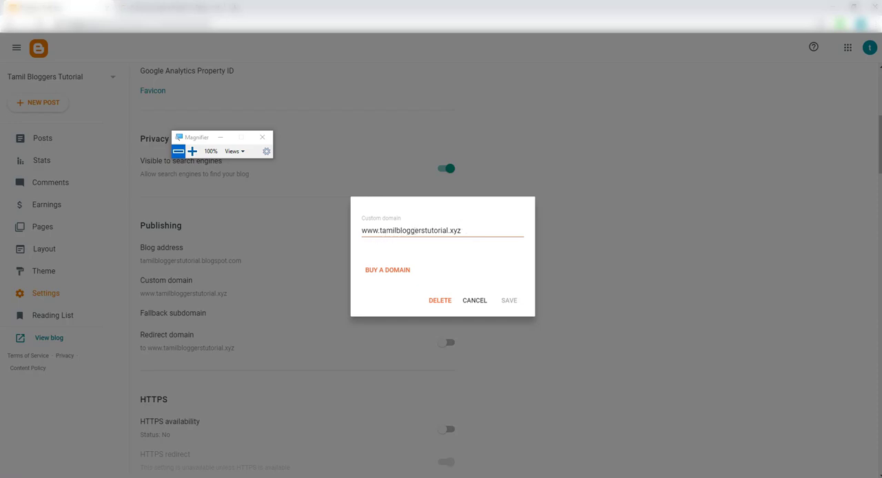
pyautogui.click(474, 303)
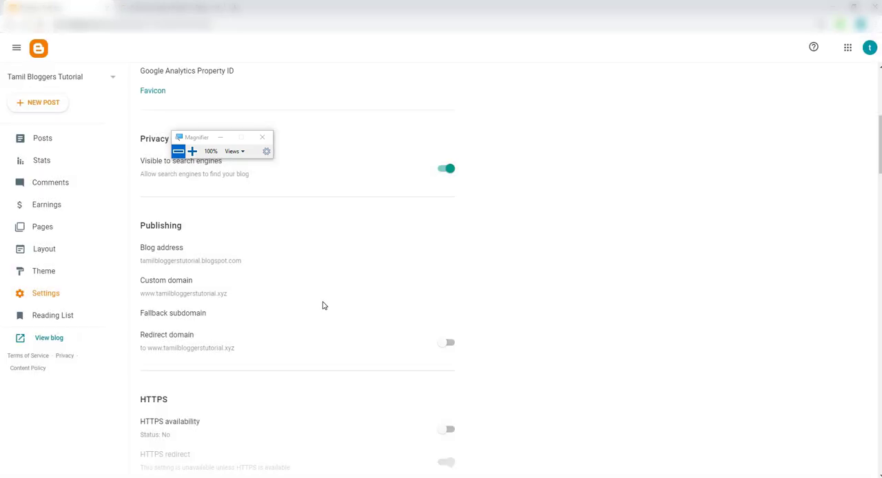
pyautogui.scroll(-1, 324, 305)
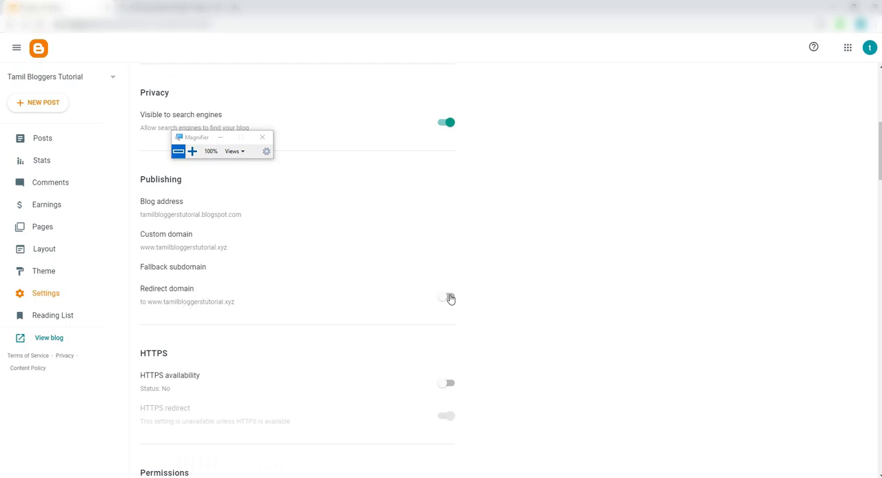
pyautogui.click(449, 299)
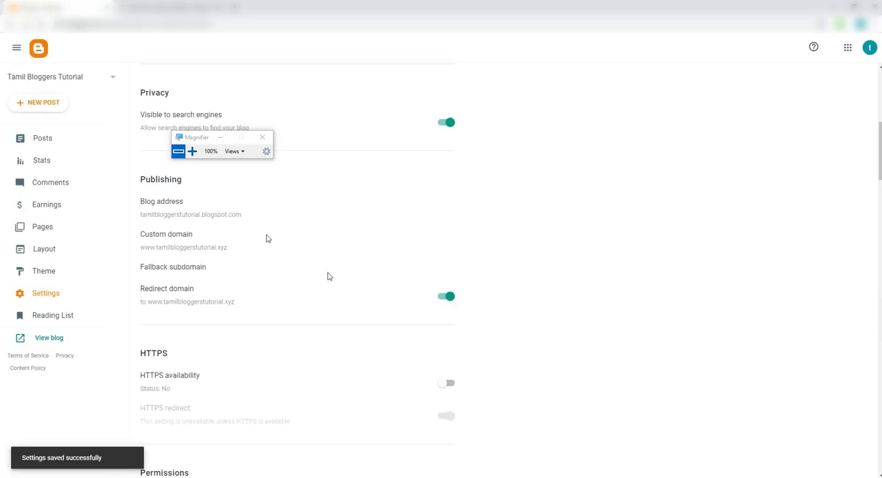
# Reload the blog settings and turn on both HTTPS availability and HTTPS redirect
pyautogui.click(38, 23)
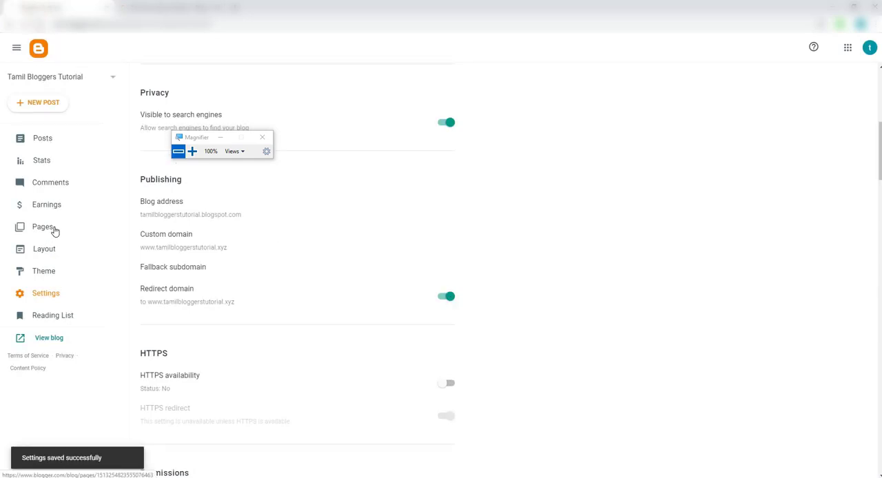
pyautogui.scroll(-5, 526, 288)
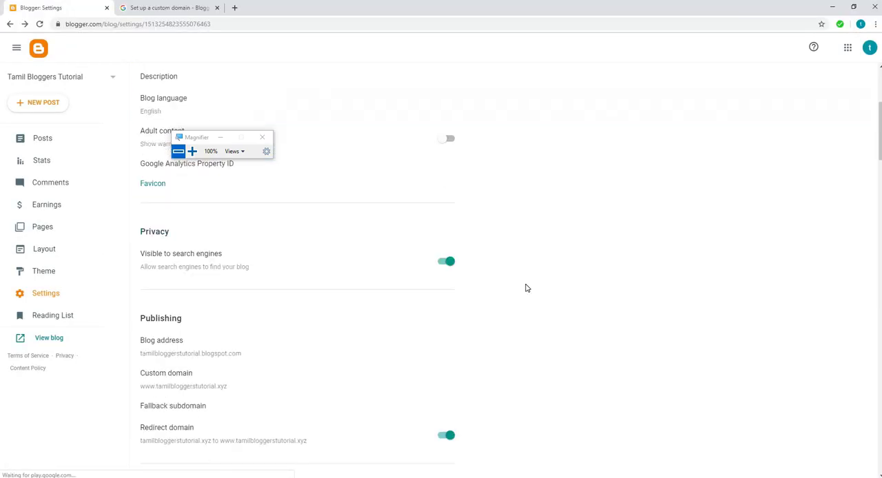
pyautogui.scroll(-2, 526, 287)
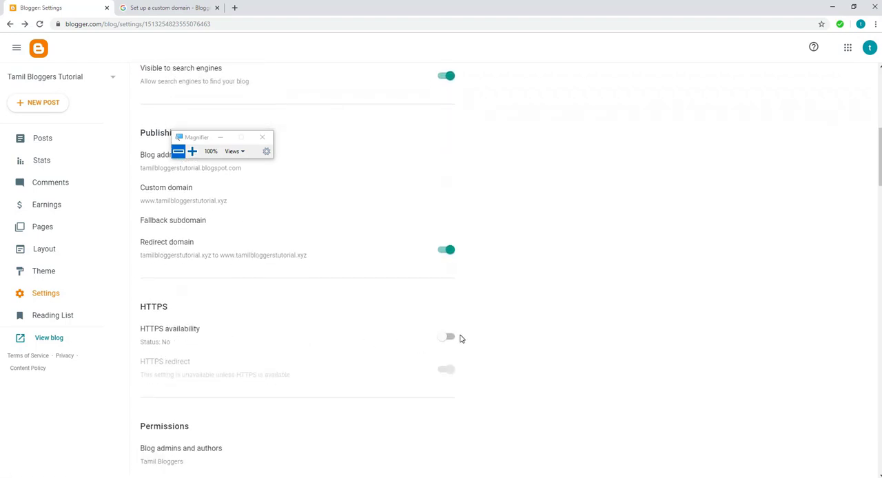
pyautogui.click(447, 337)
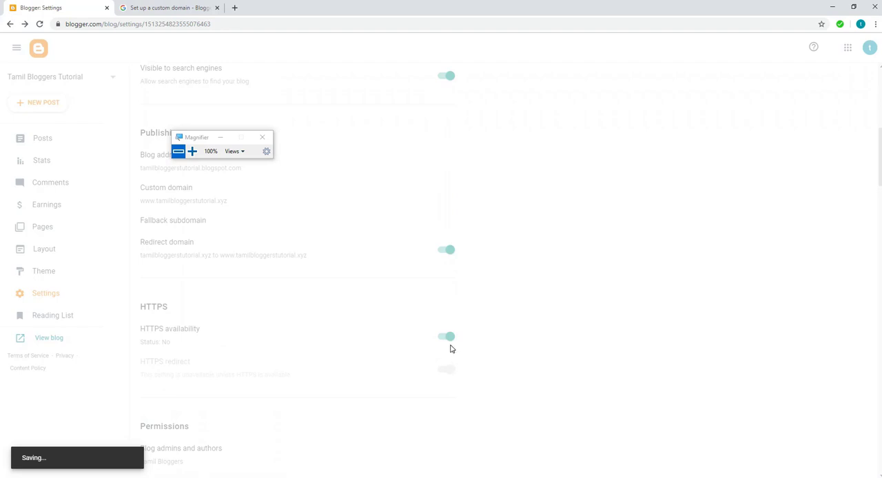
pyautogui.click(445, 372)
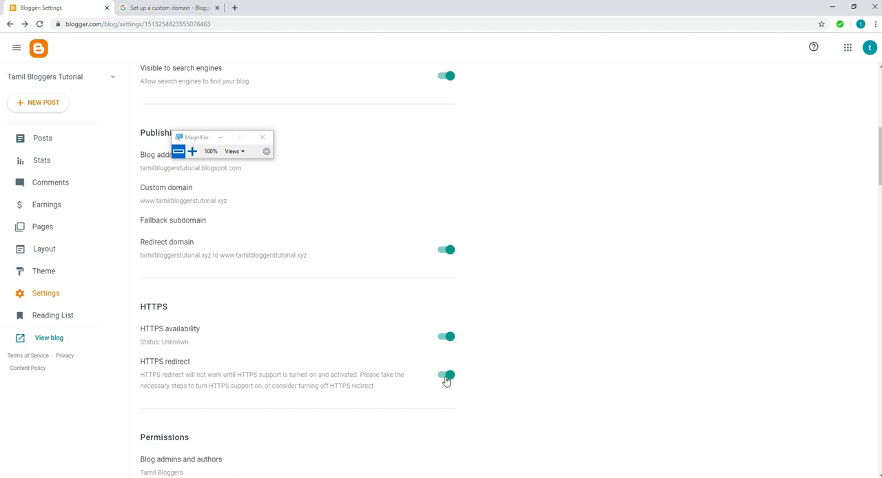
# Reload the blog settings again and check the HTTPS availability status and the redirect settings
pyautogui.click(41, 25)
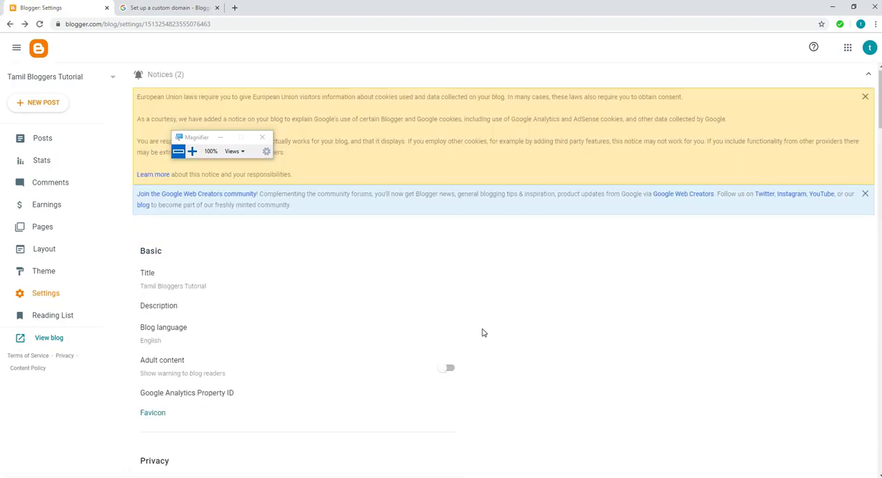
pyautogui.scroll(-4, 482, 333)
pyautogui.scroll(-3, 483, 332)
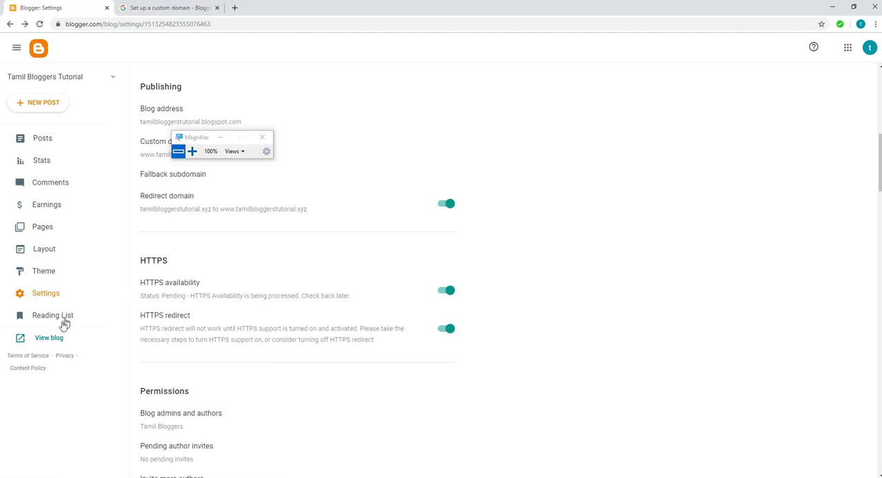
# View the live blog at tamilbloggerstutorial.xyz in a separate tab and compare it with the Blogger publishing settings
pyautogui.click(49, 339)
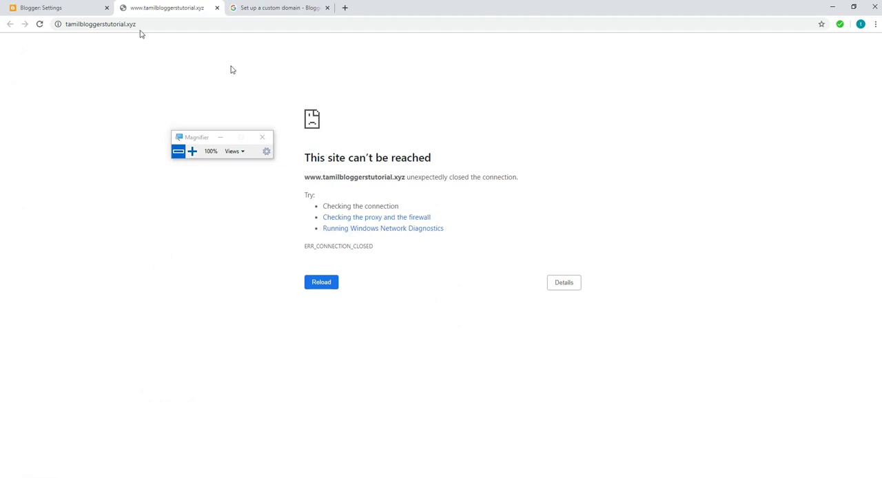
pyautogui.click(49, 8)
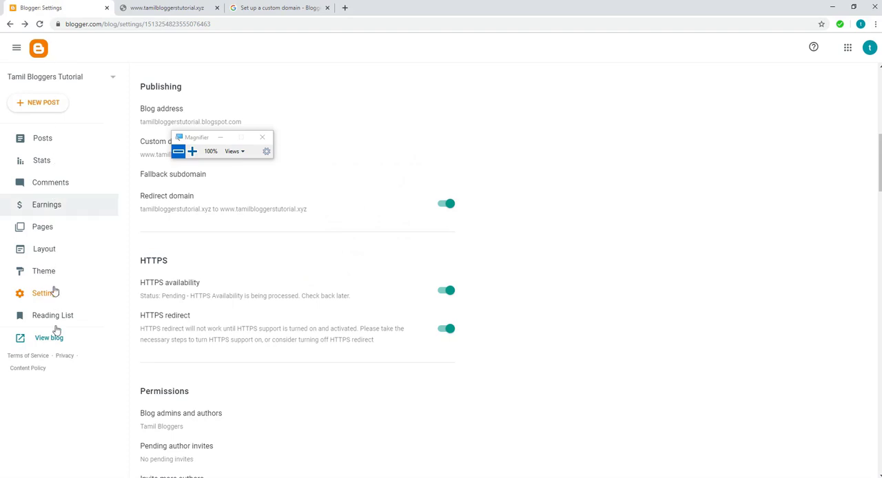
pyautogui.click(169, 8)
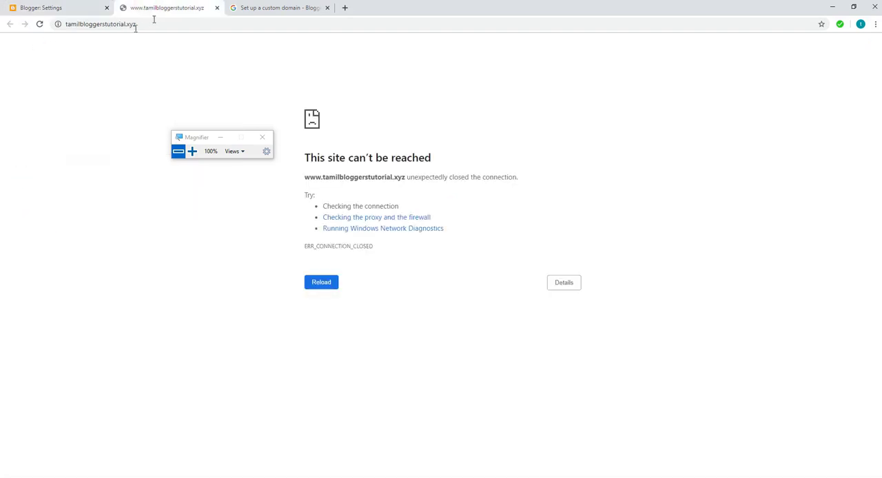